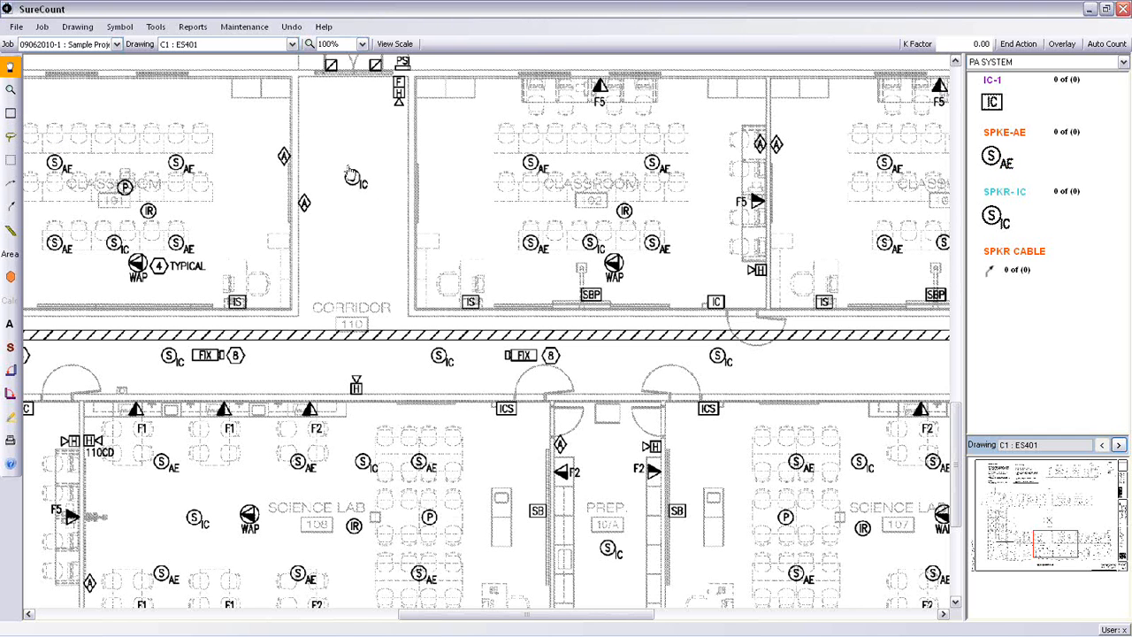
Step: Open the SPKR-IC symbol's settings, review its labor, material and unit-of-measure options, and close them without changes
{"action": "double_click", "coordinate": [996, 220]}
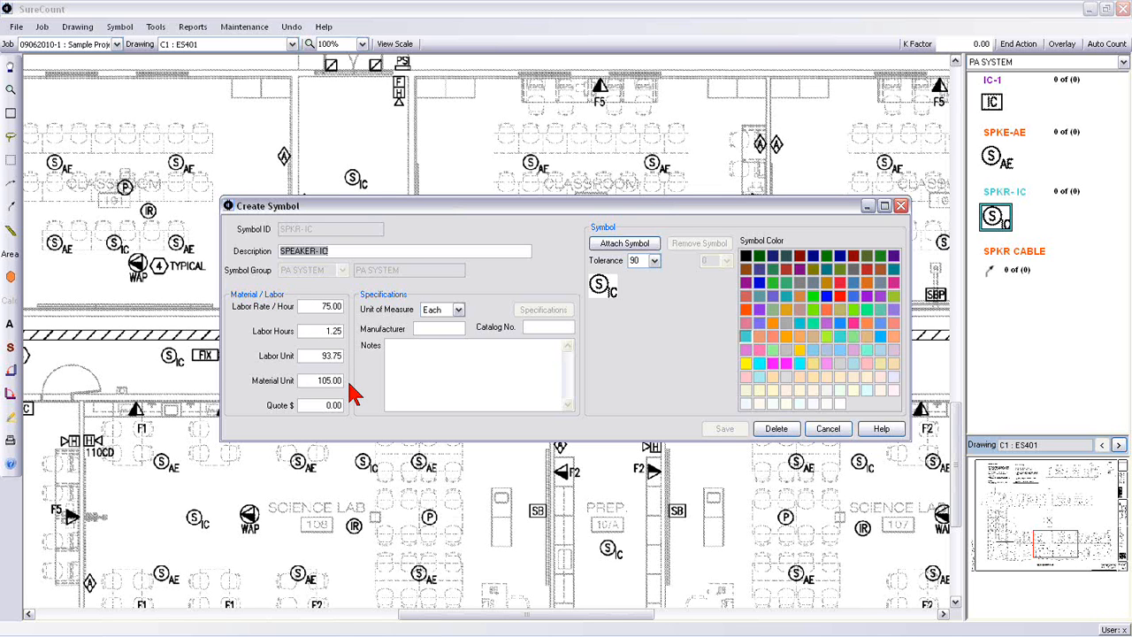
{"action": "left_click", "coordinate": [459, 310]}
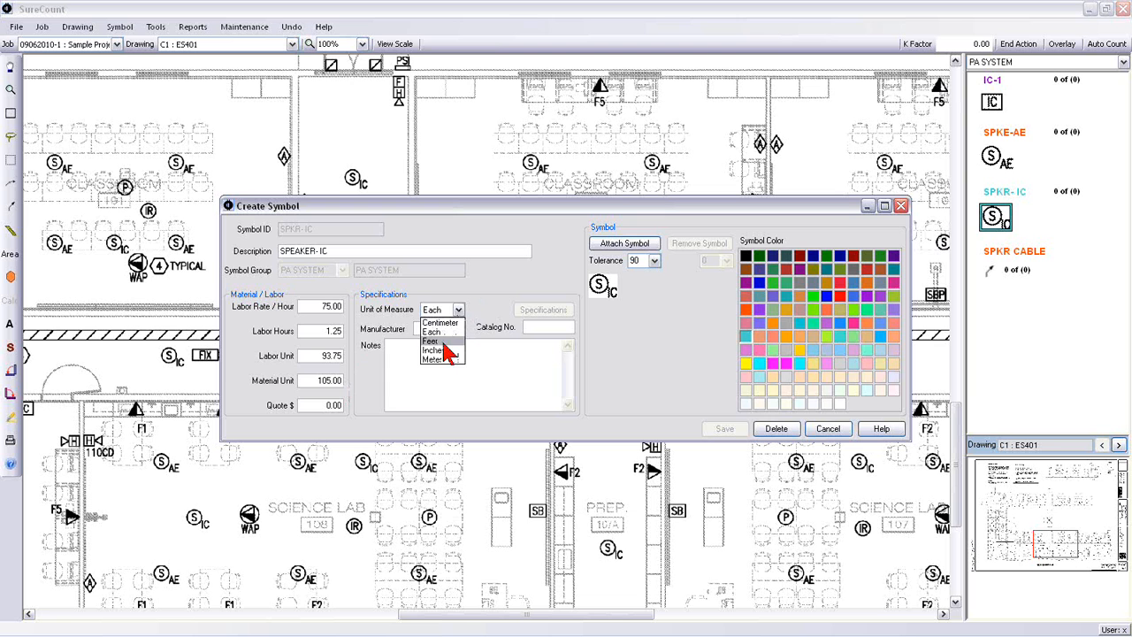
{"action": "left_click", "coordinate": [502, 319]}
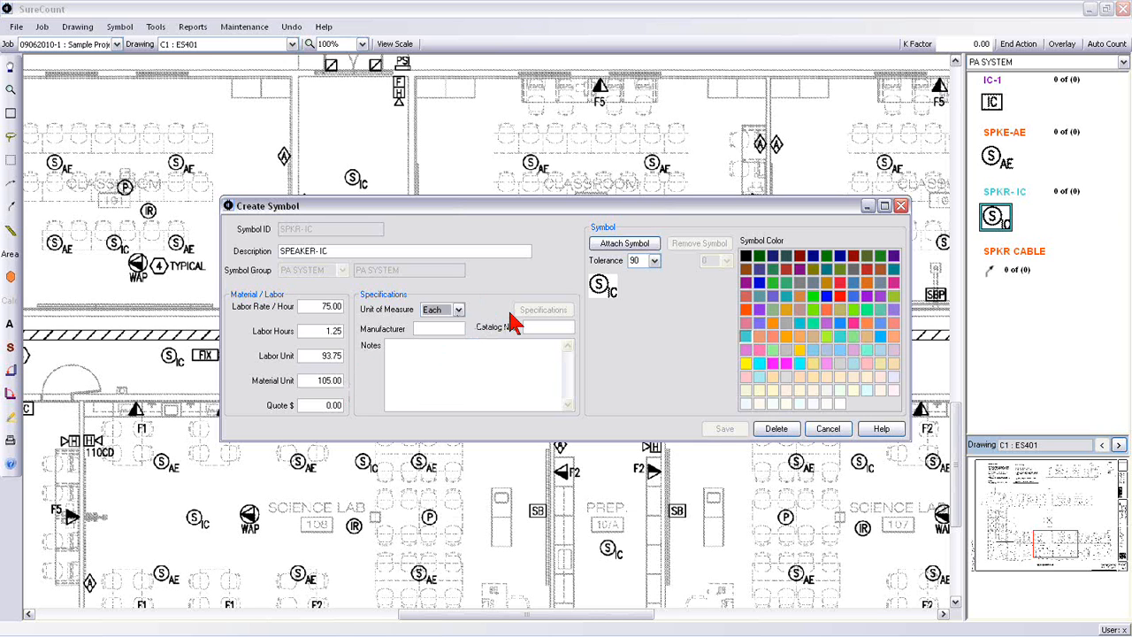
{"action": "left_click", "coordinate": [827, 430]}
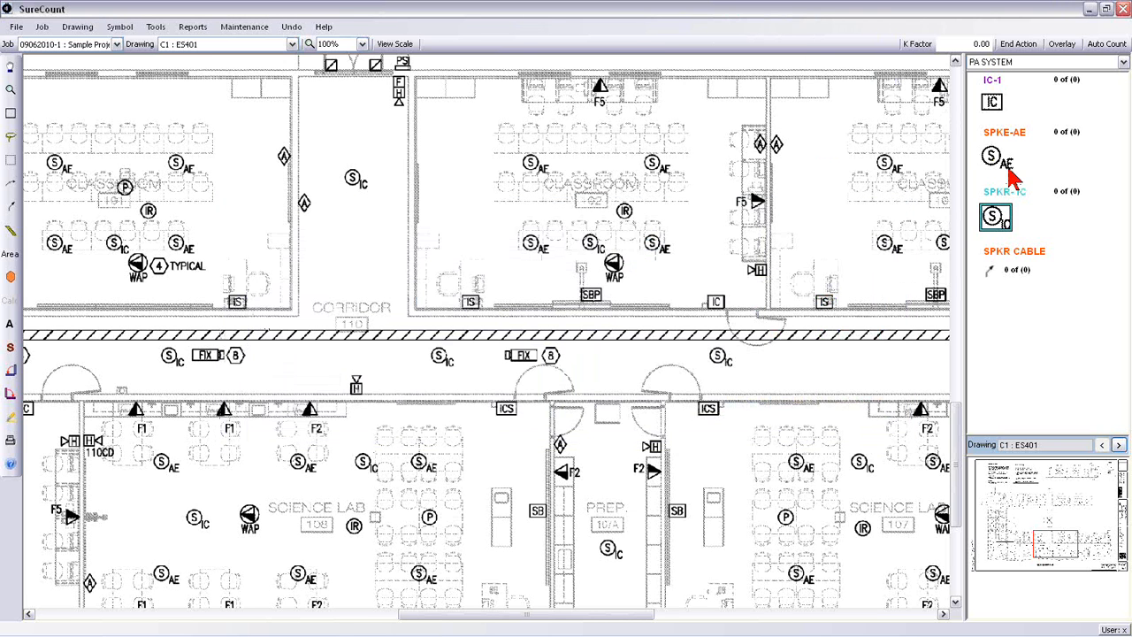
Step: Set the zoom to 30% and define a rectangular count area around the whole Bldg 1 Systems Plan
{"action": "left_click", "coordinate": [355, 44]}
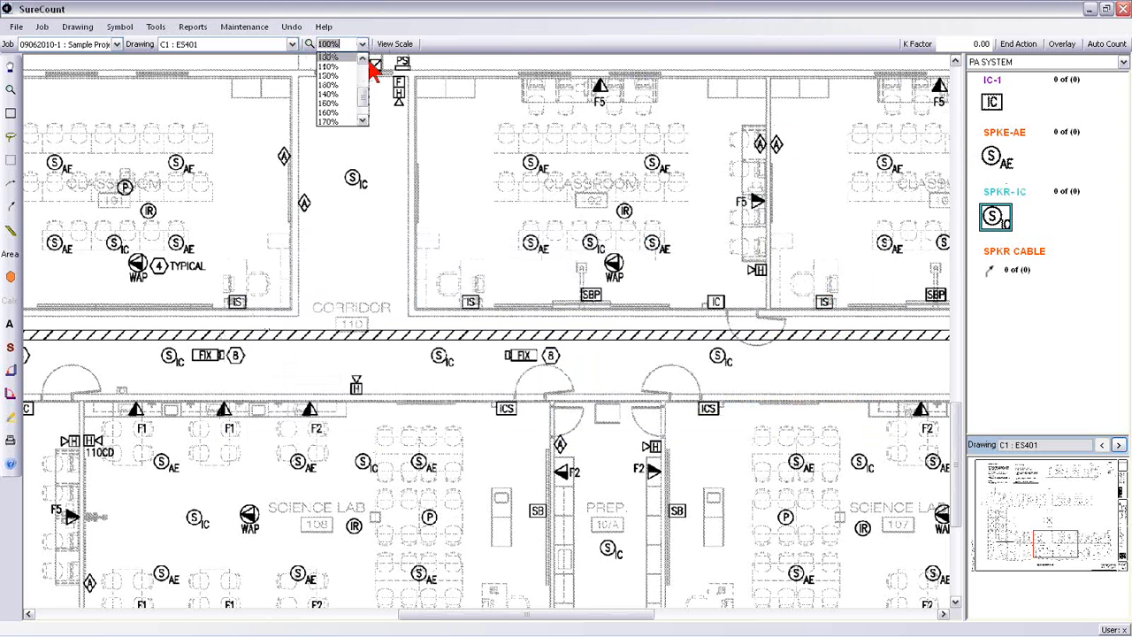
{"action": "left_click", "coordinate": [327, 58]}
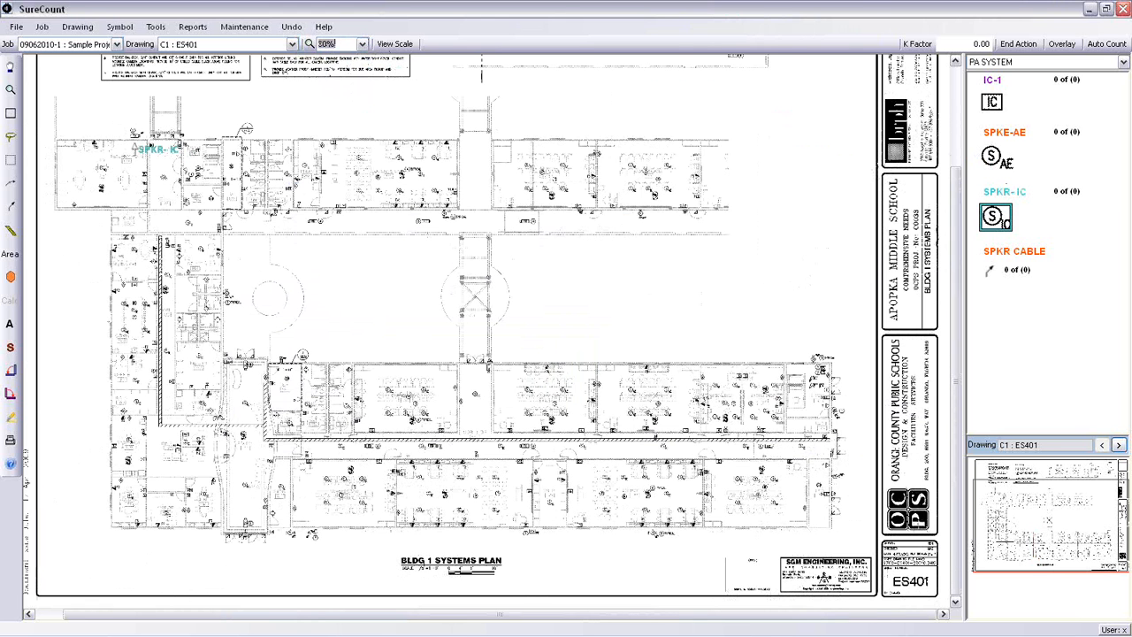
{"action": "left_click", "coordinate": [11, 164]}
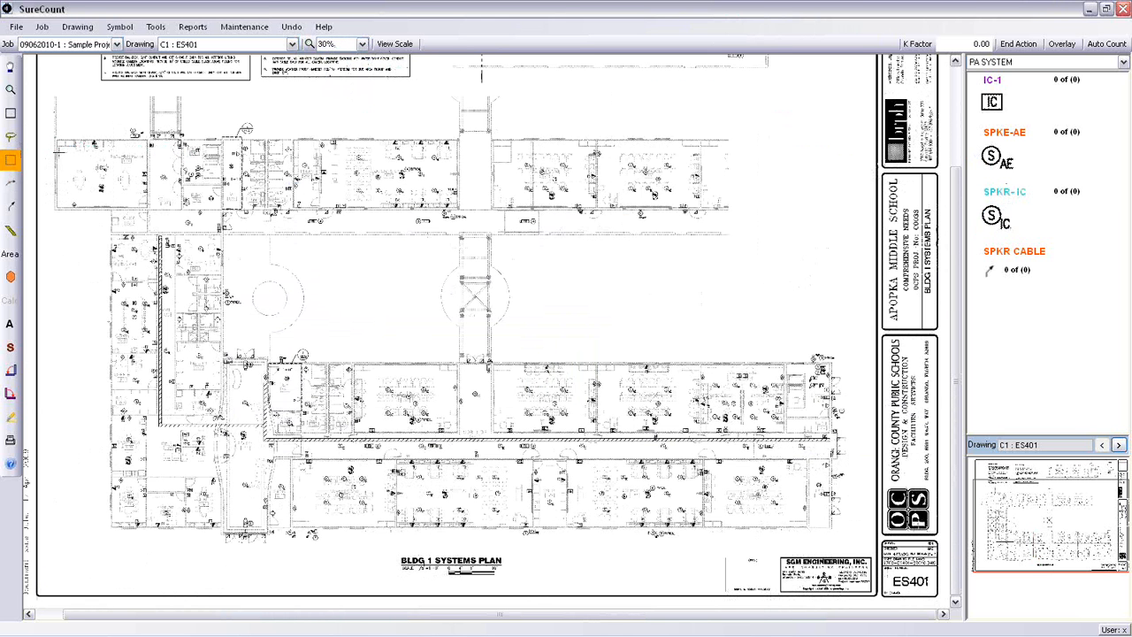
{"action": "left_click_drag", "start_coordinate": [54, 115], "coordinate": [864, 547]}
{"action": "left_click", "coordinate": [564, 352]}
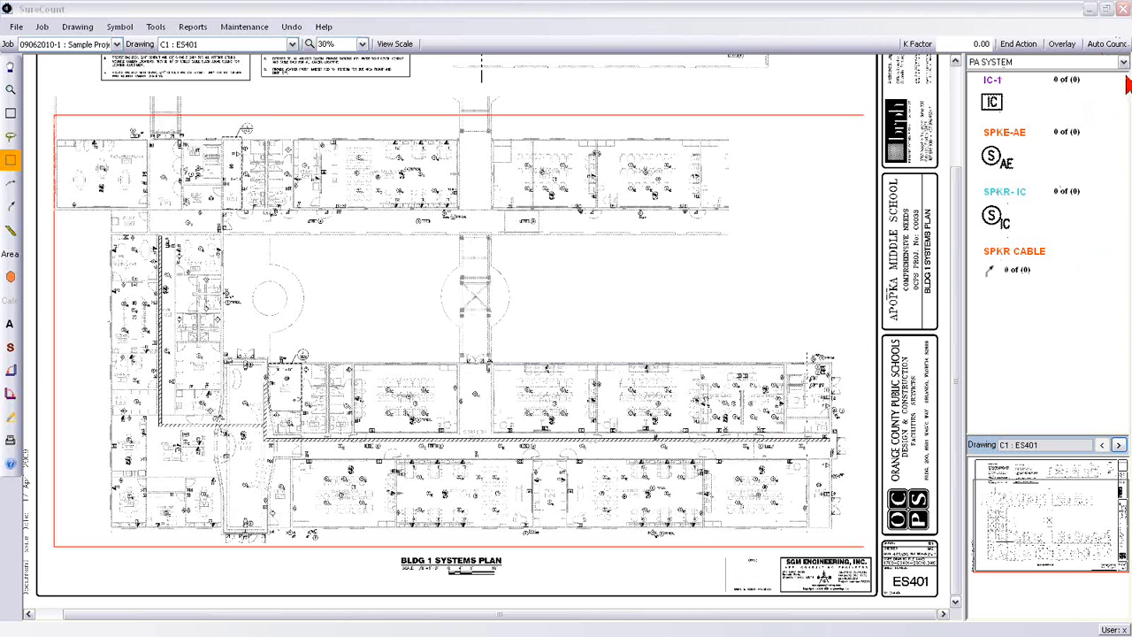
Step: Review the counted symbols in the Network Cabling, Surveillance System and Card Access System groups, ending back on PA System
{"action": "left_click", "coordinate": [1124, 63]}
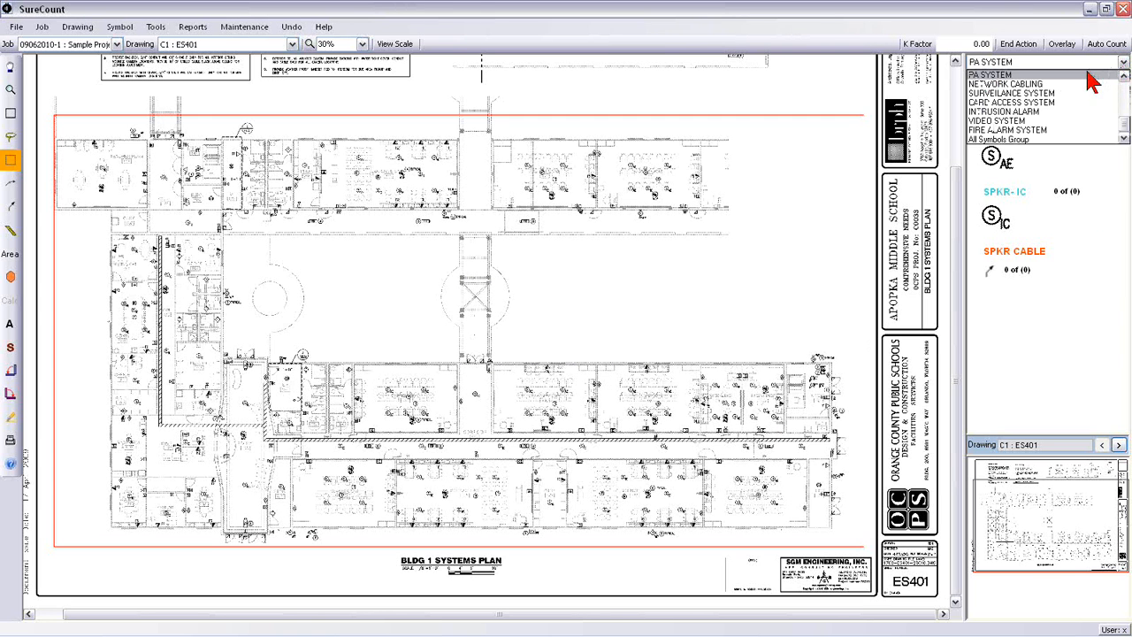
{"action": "left_click", "coordinate": [1005, 83]}
{"action": "left_click", "coordinate": [1028, 64]}
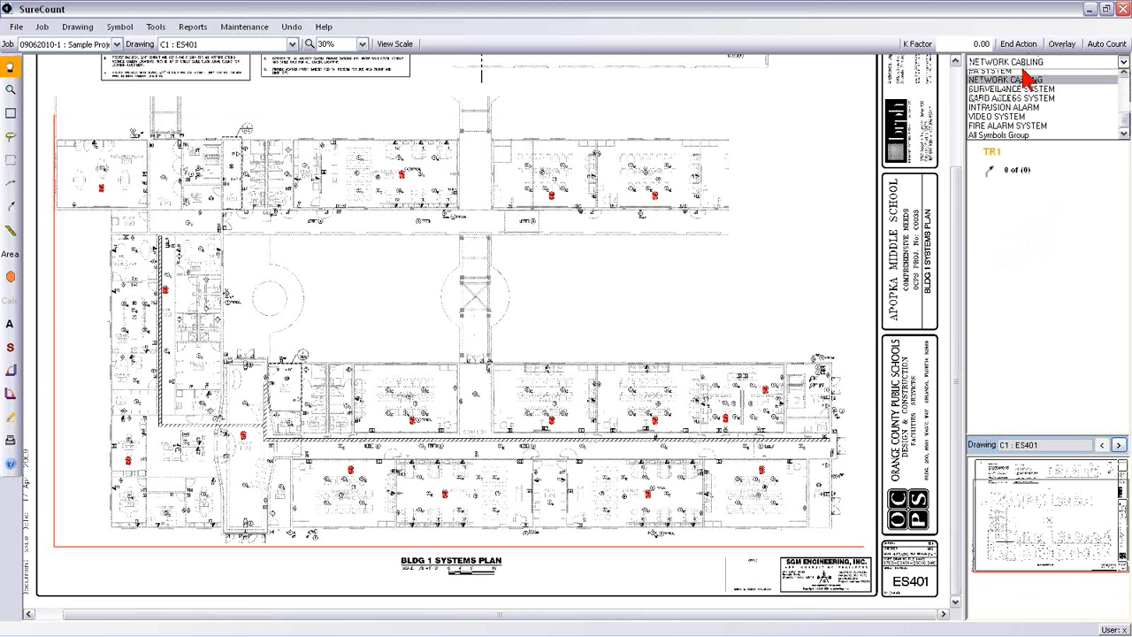
{"action": "left_click", "coordinate": [1018, 94]}
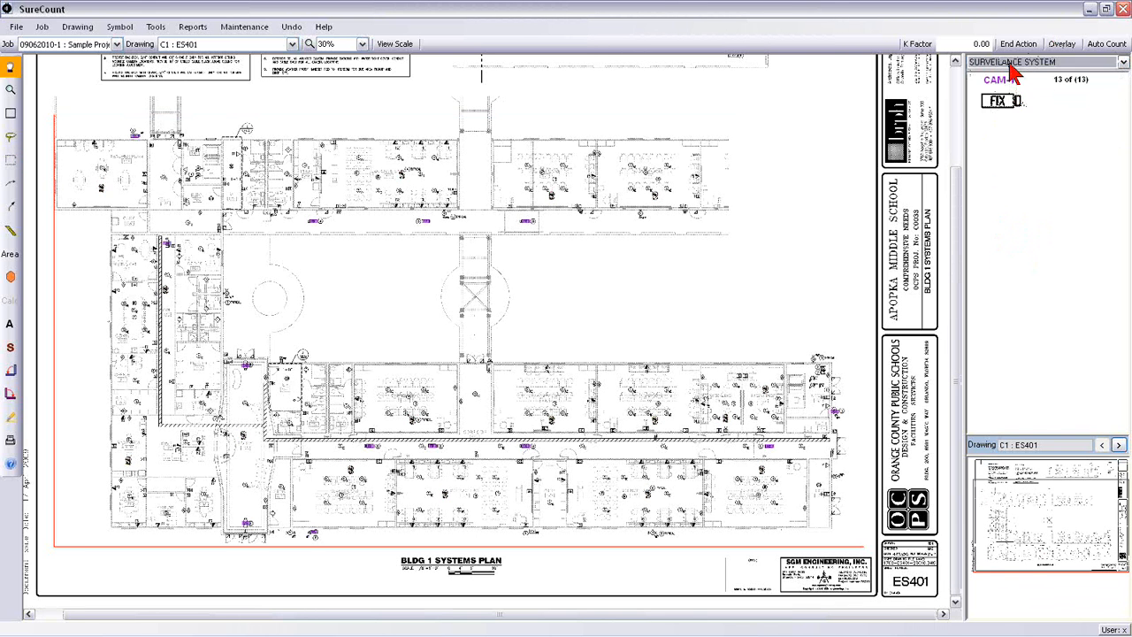
{"action": "left_click", "coordinate": [1017, 64]}
{"action": "left_click", "coordinate": [1009, 103]}
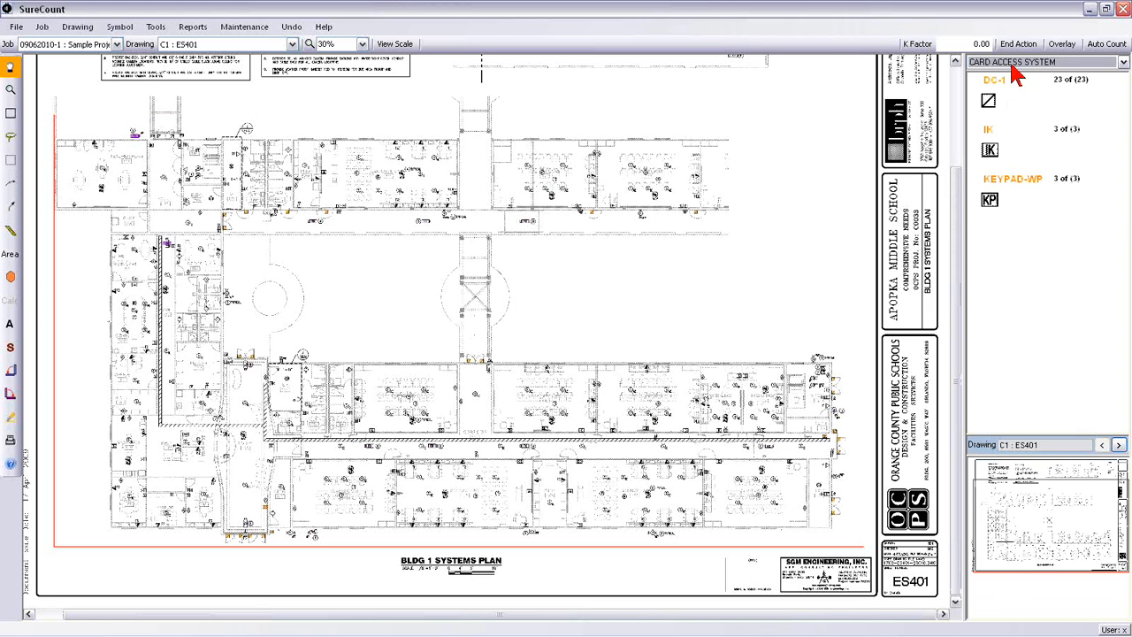
{"action": "left_click", "coordinate": [1016, 64]}
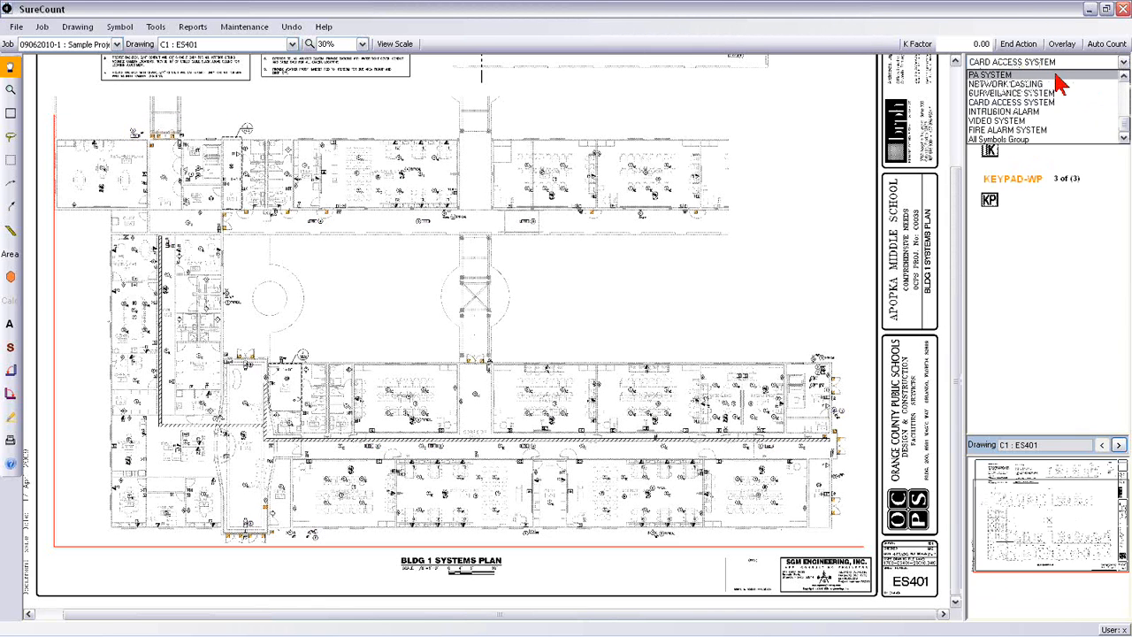
{"action": "left_click", "coordinate": [1062, 76]}
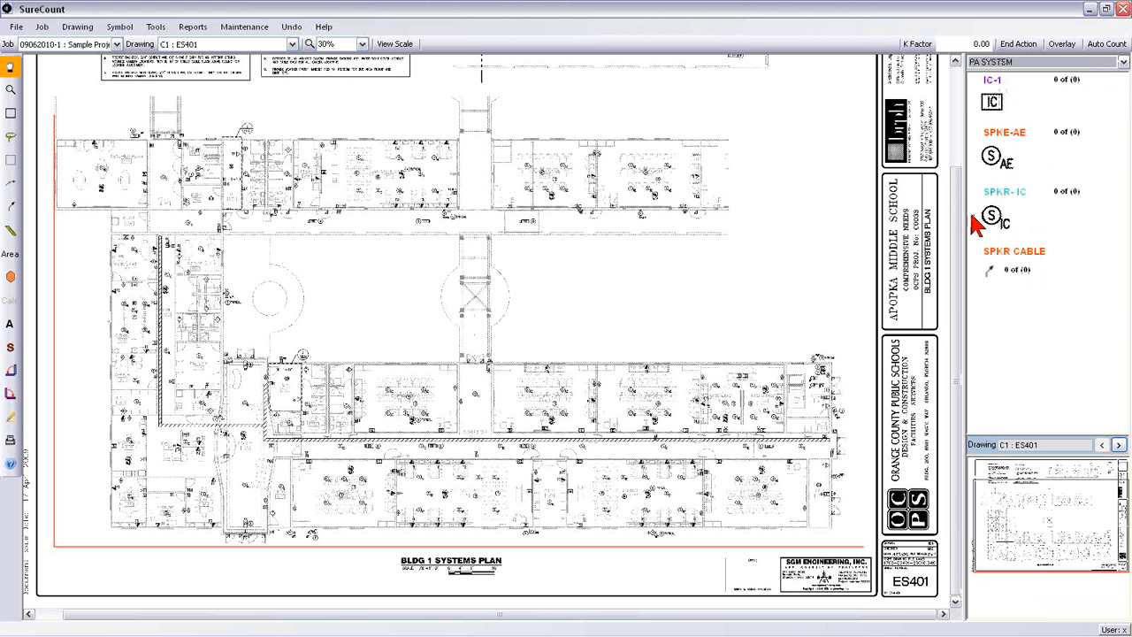
Step: Select the IC-1, SPKE-AE and SPKR-IC symbols and run Auto Count on them
{"action": "left_click", "coordinate": [992, 102]}
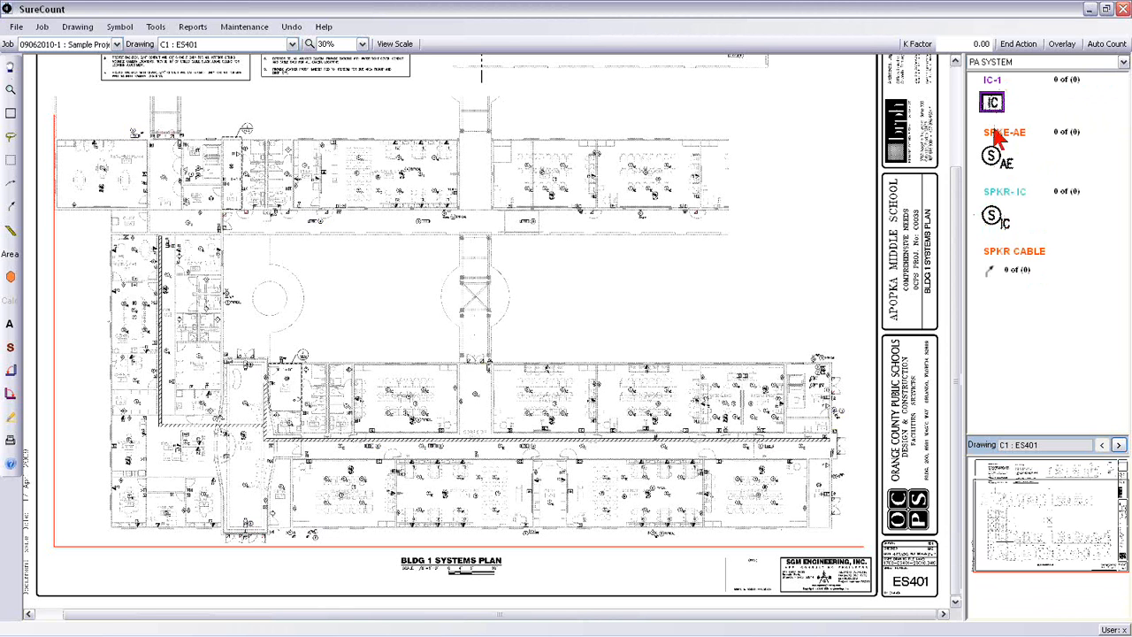
{"action": "left_click", "coordinate": [991, 155]}
{"action": "left_click", "coordinate": [995, 221]}
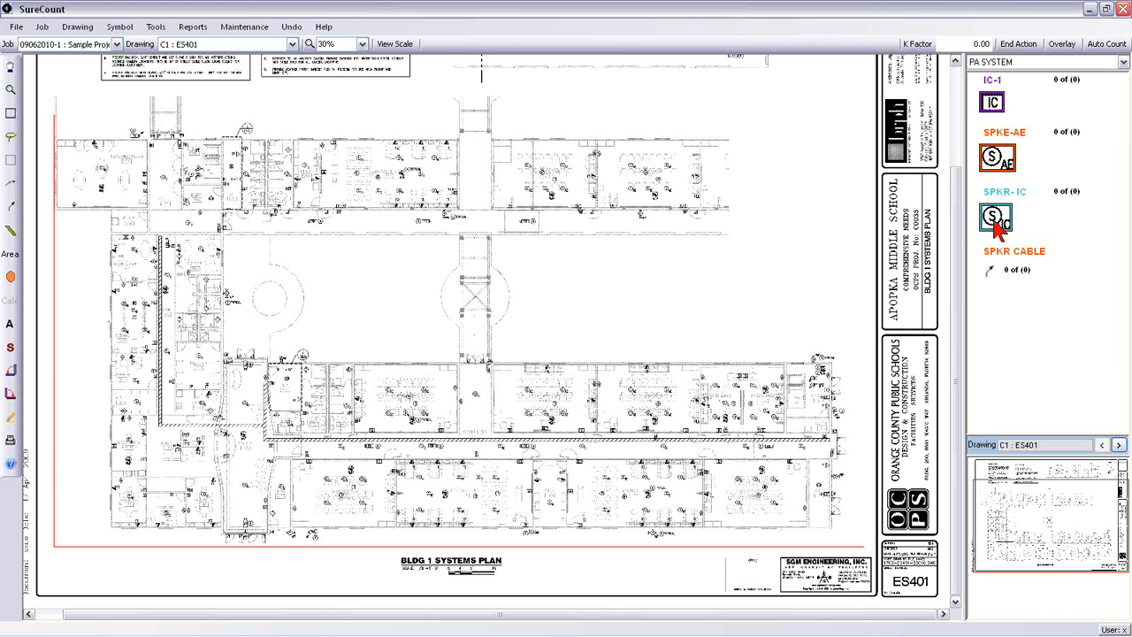
{"action": "left_click", "coordinate": [1106, 44]}
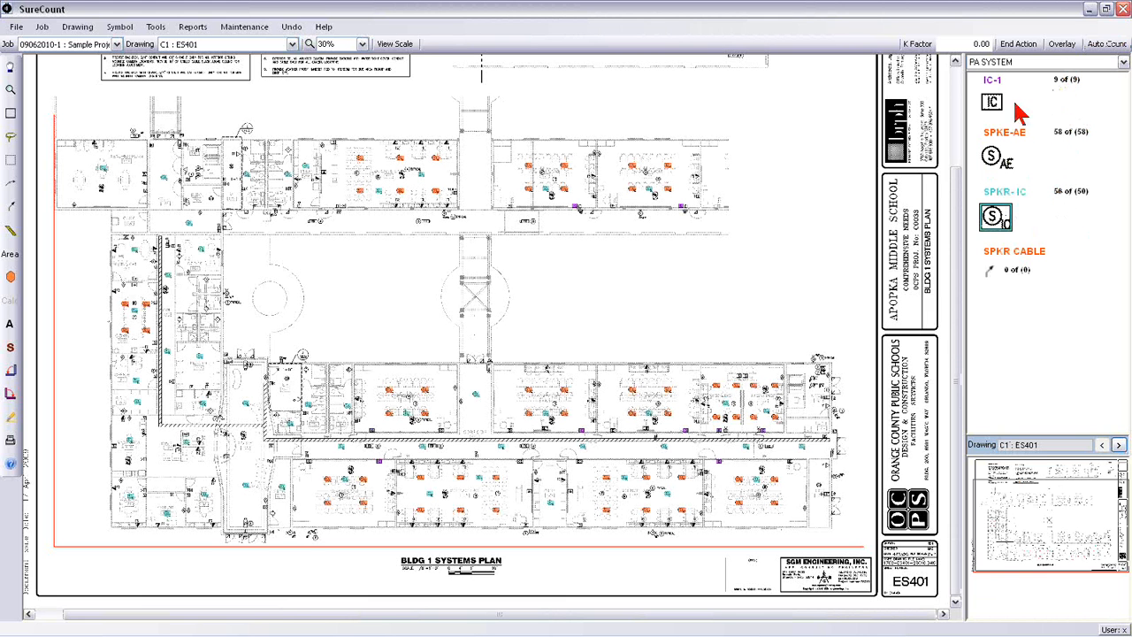
Step: Examine the highlighted PA symbols around classrooms 102 and 103 and the science labs at 110% zoom
{"action": "left_click_drag", "start_coordinate": [1013, 217], "coordinate": [956, 229]}
{"action": "left_click", "coordinate": [362, 43]}
{"action": "left_click", "coordinate": [362, 101]}
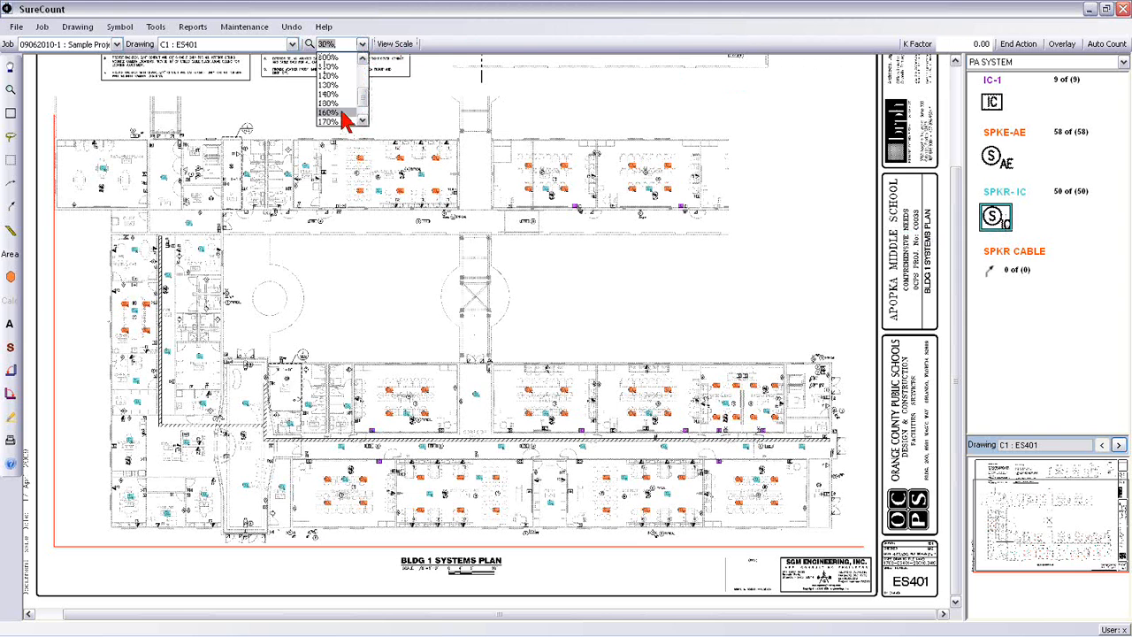
{"action": "left_click", "coordinate": [351, 67]}
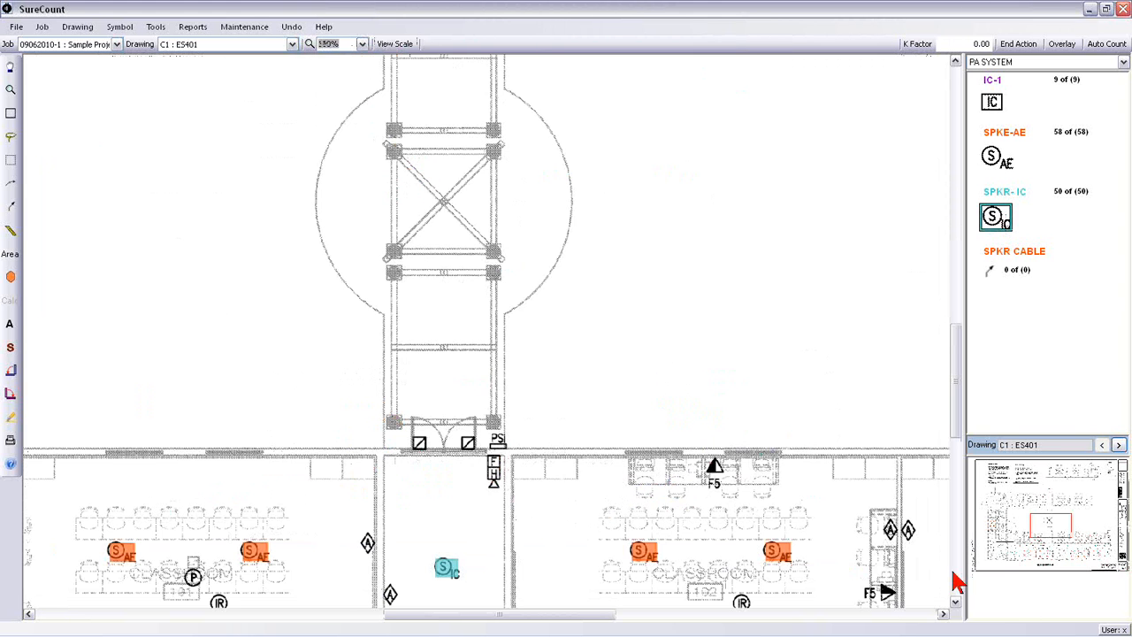
{"action": "left_click_drag", "start_coordinate": [1057, 529], "coordinate": [1068, 548]}
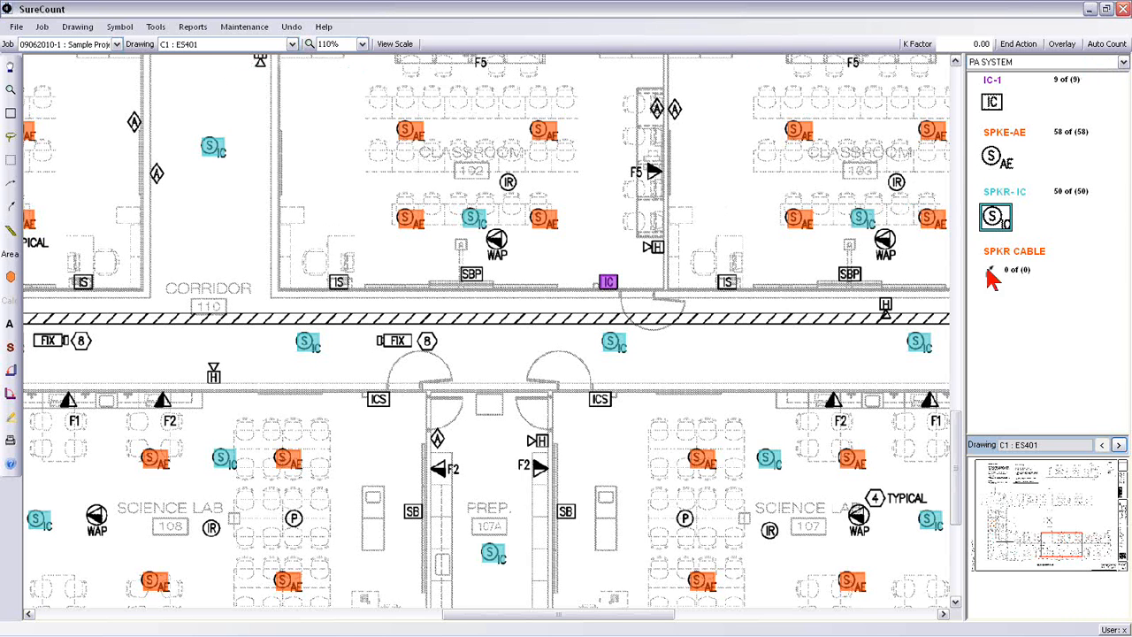
Step: Switch to the Network Cabling group, view the IDF rooms at 70% zoom, and review the TR1 feeder measurement's settings without changing them
{"action": "left_click", "coordinate": [1029, 64]}
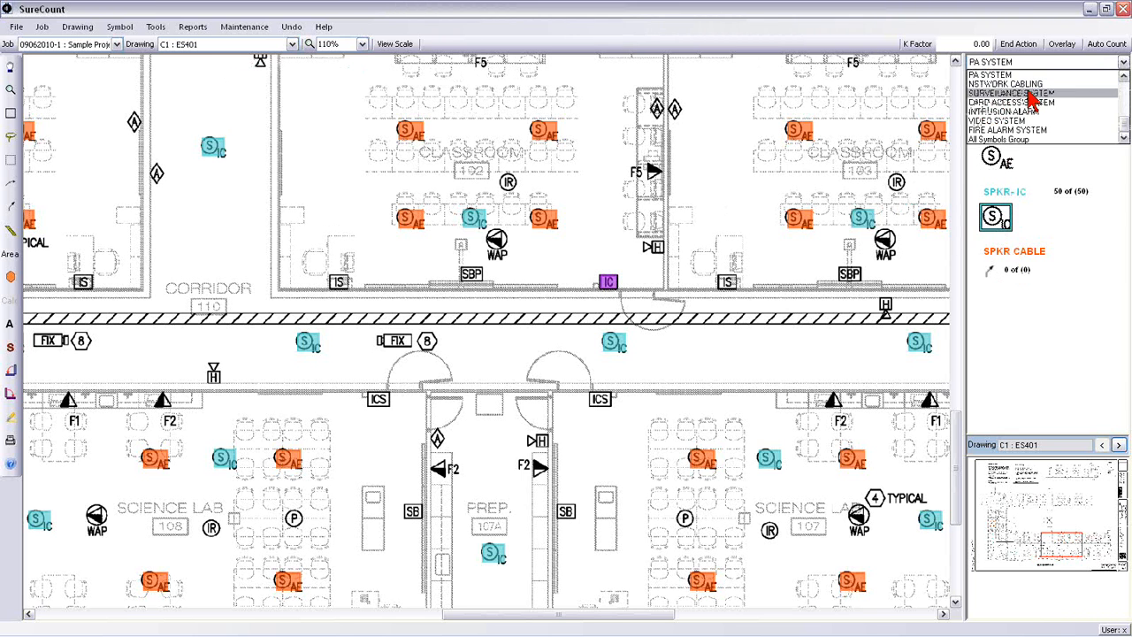
{"action": "left_click", "coordinate": [1027, 84]}
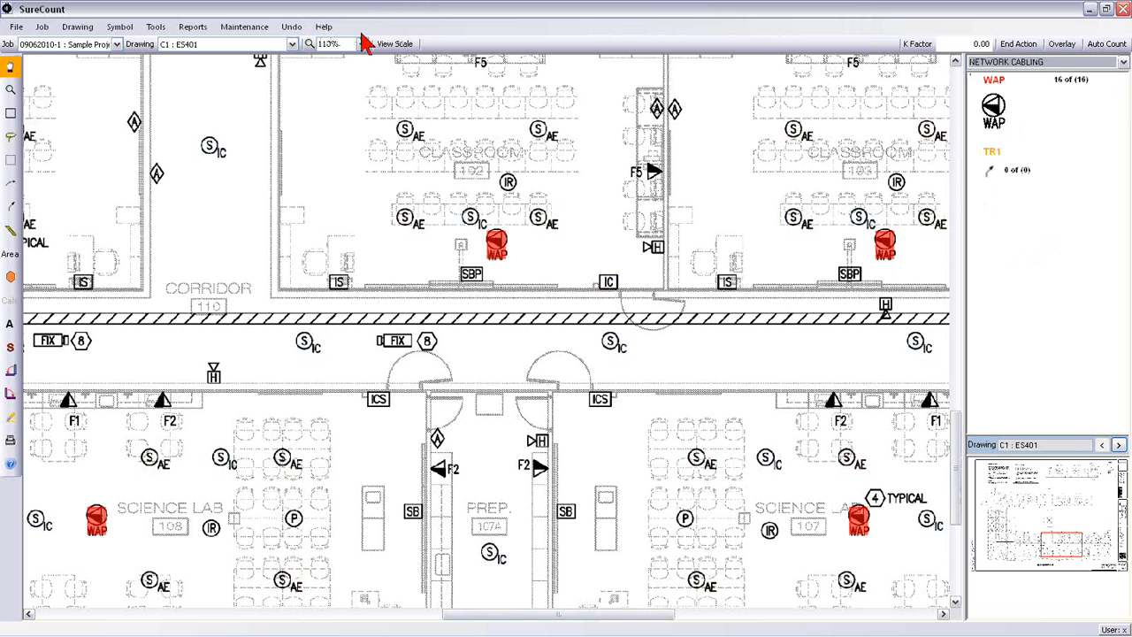
{"action": "left_click", "coordinate": [361, 43]}
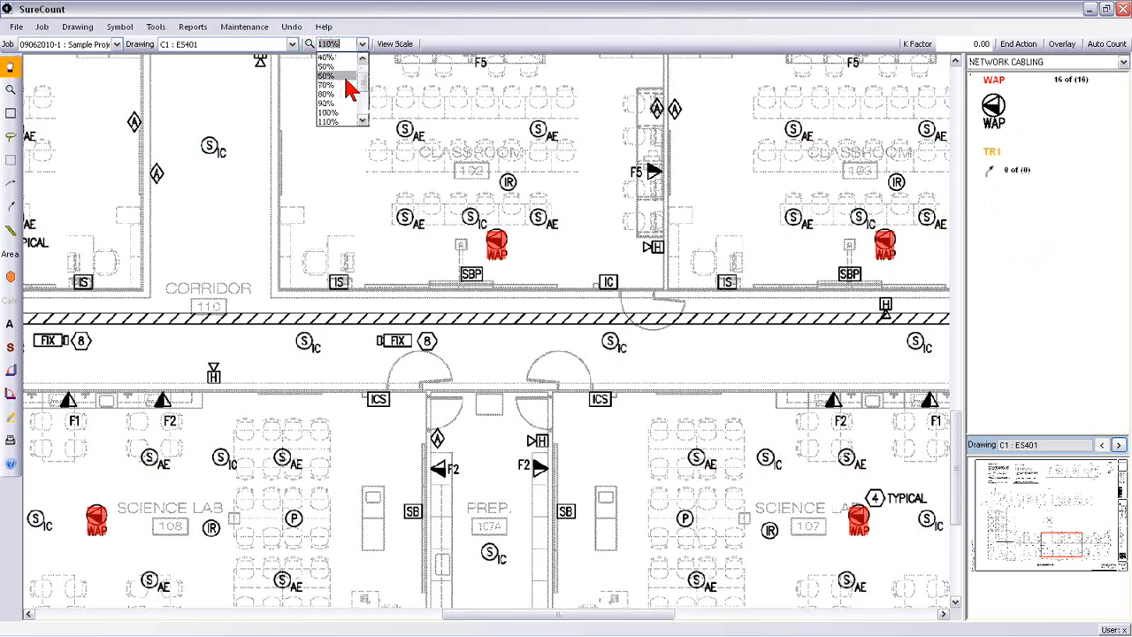
{"action": "left_click", "coordinate": [345, 85]}
{"action": "left_click_drag", "start_coordinate": [1060, 541], "coordinate": [1032, 523]}
{"action": "double_click", "coordinate": [992, 169]}
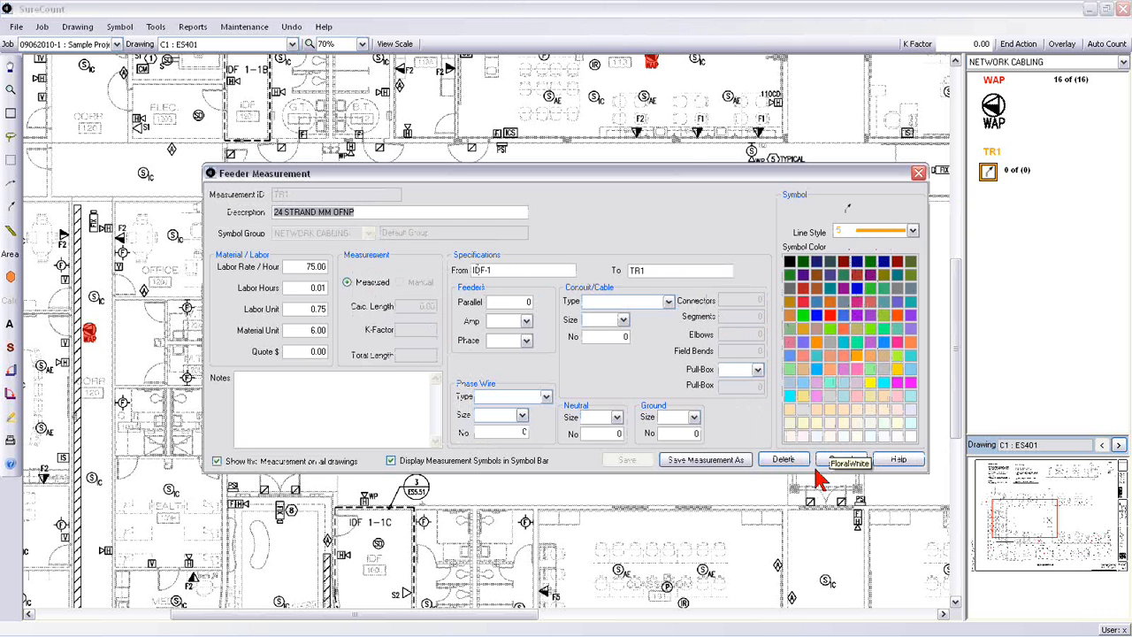
{"action": "left_click", "coordinate": [842, 464]}
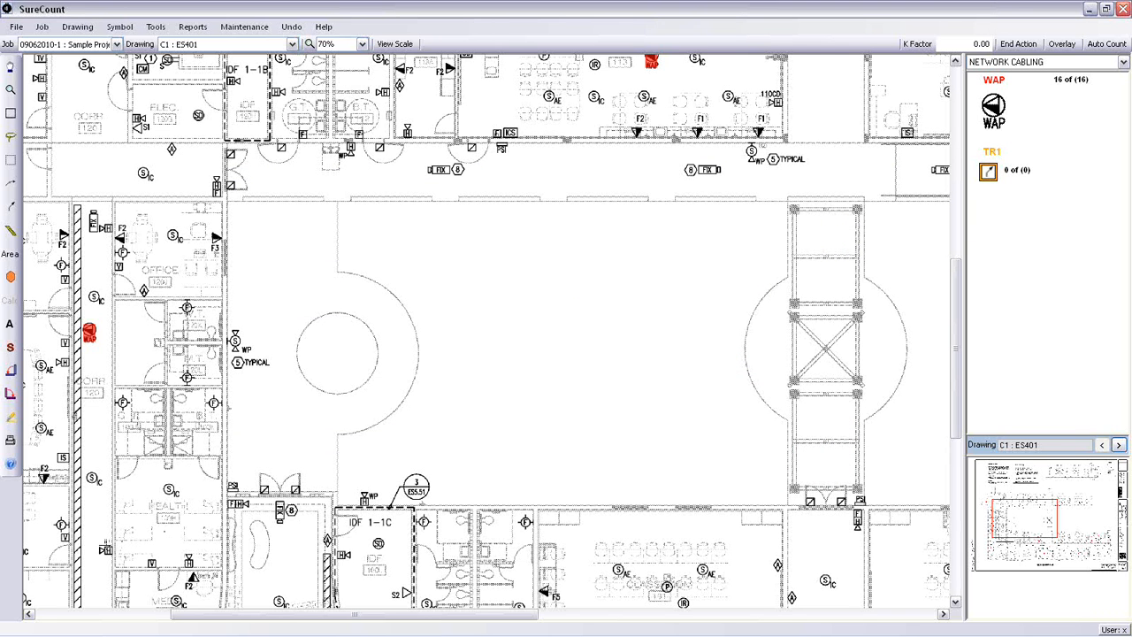
Step: Trace the TR1 feeder run from IDF 1-1C along the corridor and across to IDF 1-1B, with a total length of about 127
{"action": "left_click", "coordinate": [100, 543]}
{"action": "left_click", "coordinate": [99, 92]}
{"action": "left_click", "coordinate": [271, 88]}
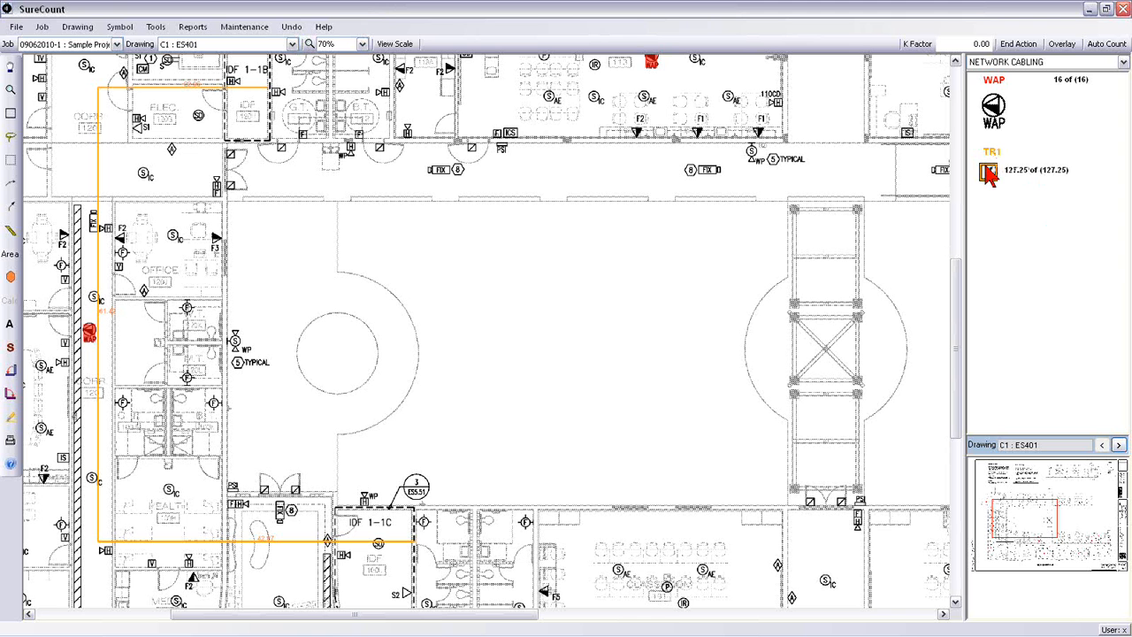
Step: In the PA System group, trace the SPKR CABLE run from IDF 1-1B through the six SPKE-AE speakers in the Science Lab, about 98 long
{"action": "left_click", "coordinate": [1040, 64]}
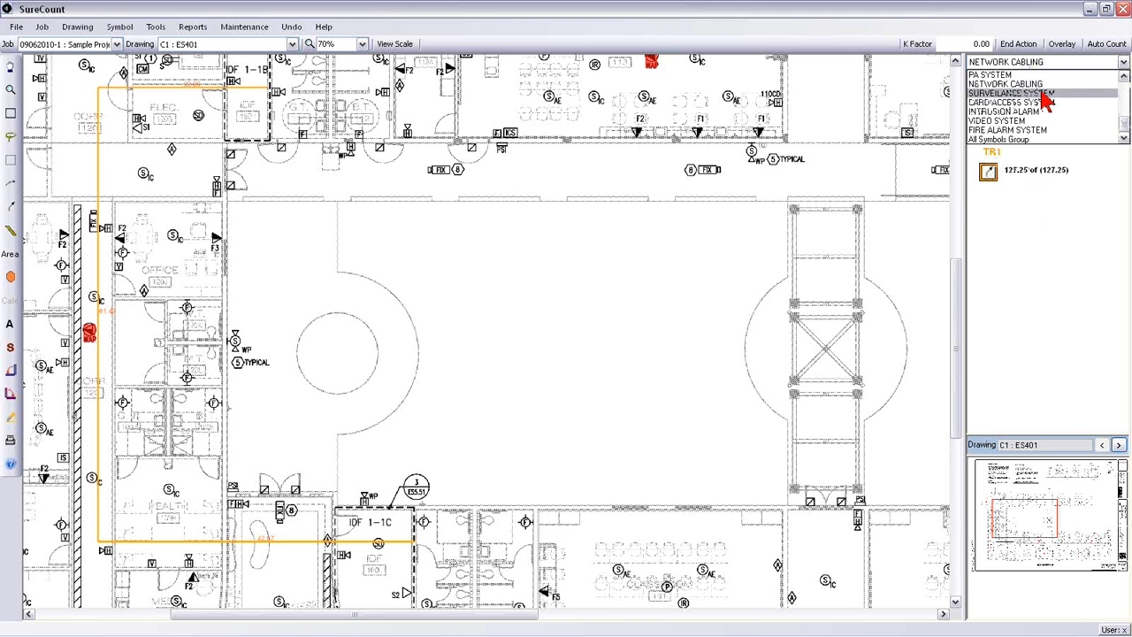
{"action": "left_click", "coordinate": [1049, 76]}
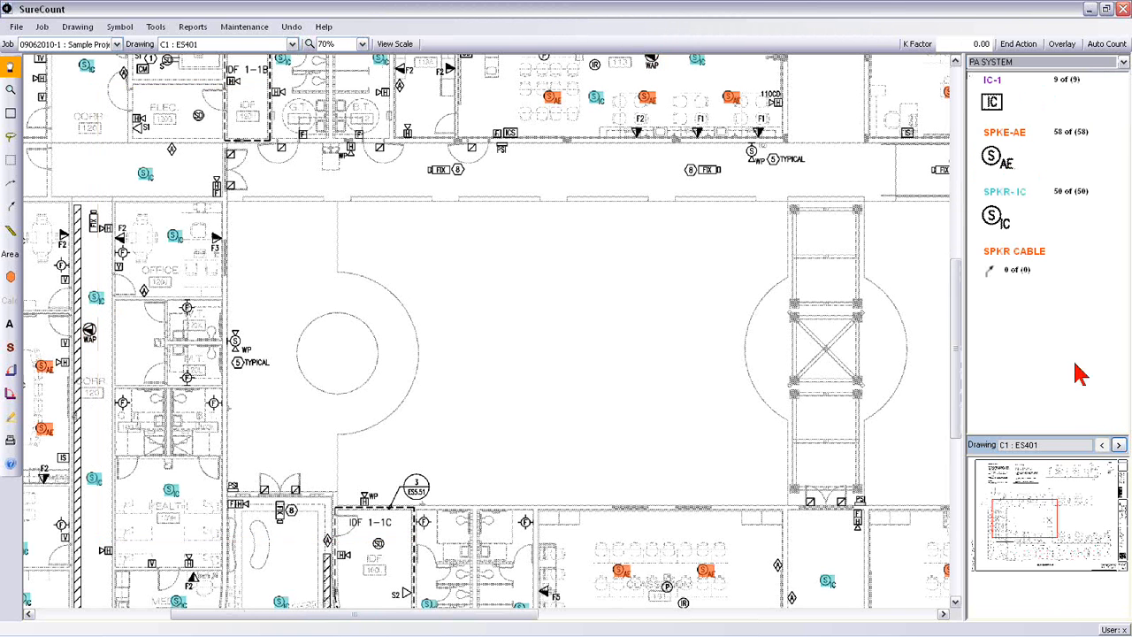
{"action": "left_click_drag", "start_coordinate": [1044, 526], "coordinate": [1033, 502]}
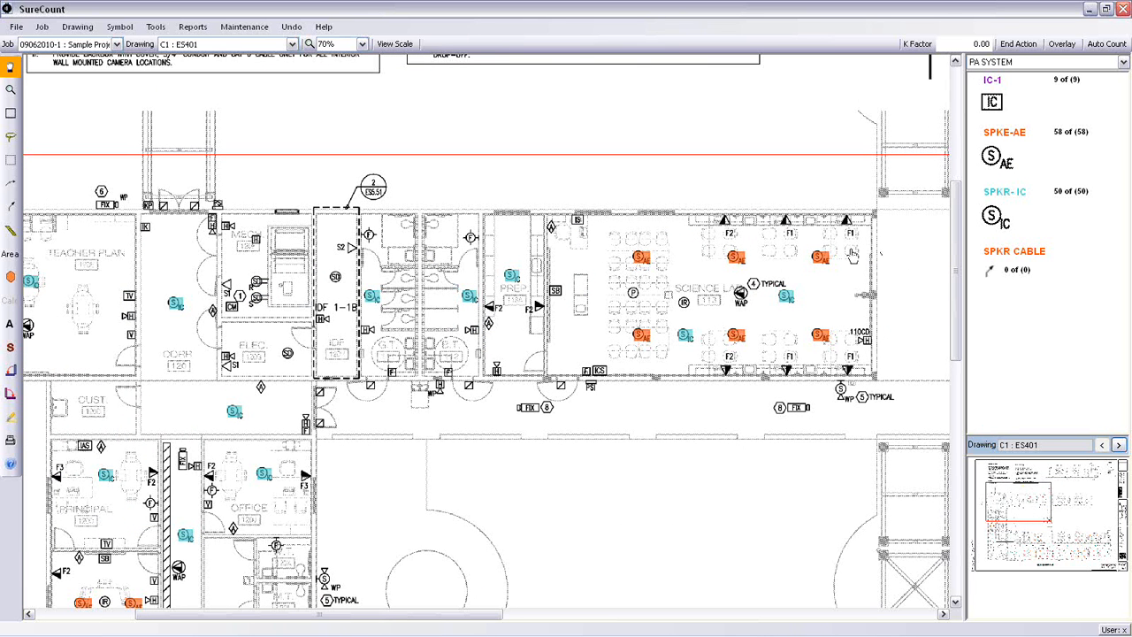
{"action": "left_click", "coordinate": [989, 274]}
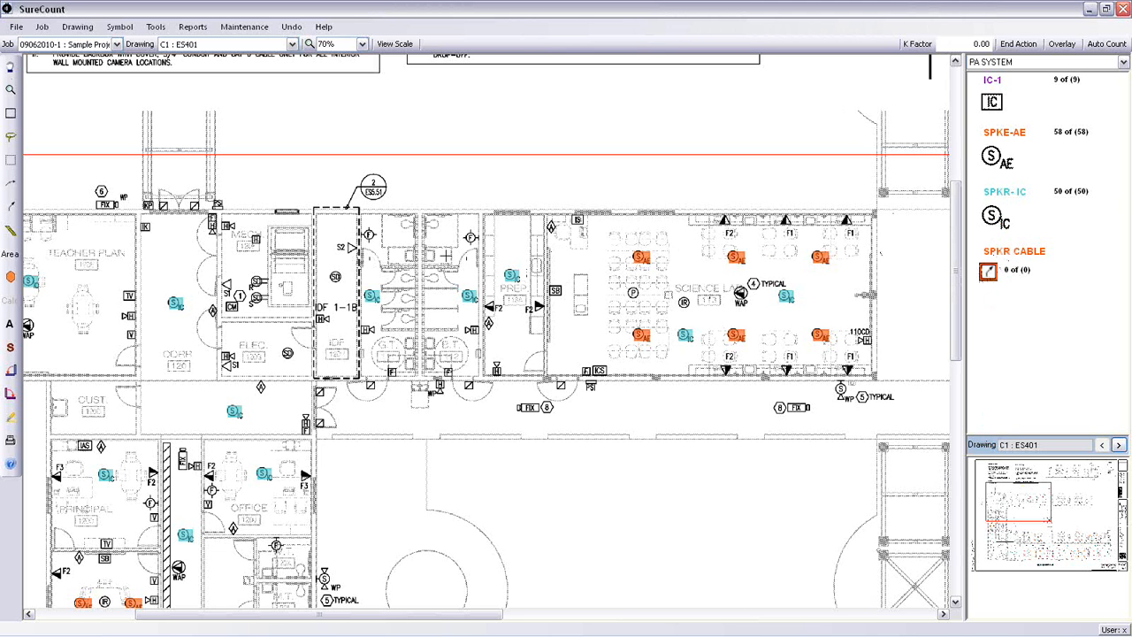
{"action": "left_click", "coordinate": [641, 257]}
{"action": "left_click", "coordinate": [733, 257]}
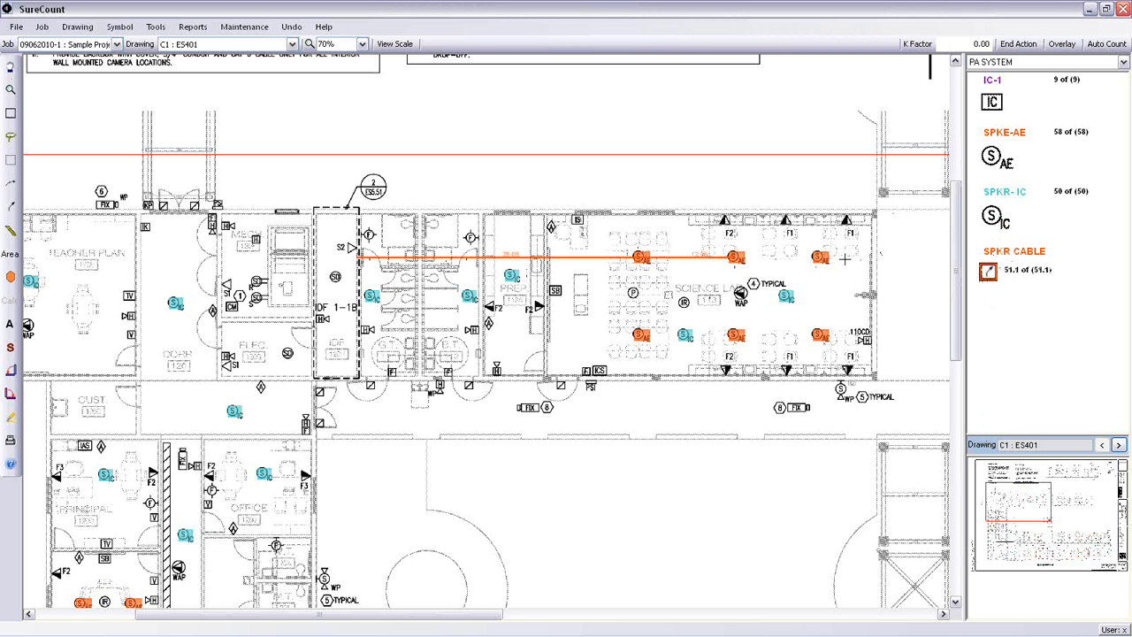
{"action": "left_click", "coordinate": [821, 256]}
{"action": "left_click", "coordinate": [821, 337]}
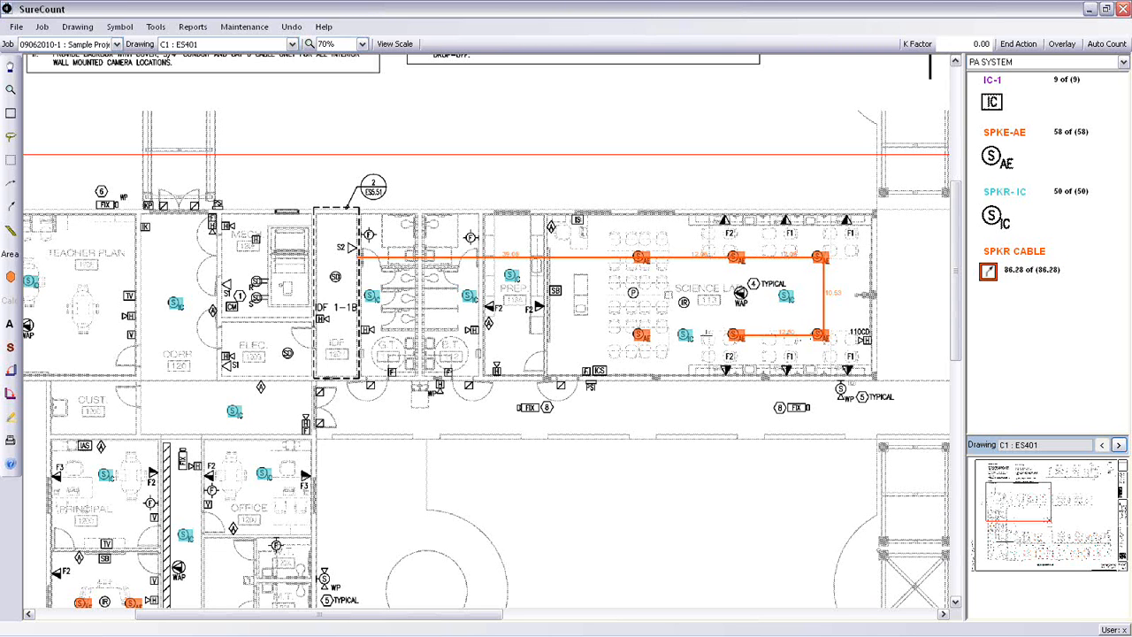
{"action": "left_click", "coordinate": [641, 335]}
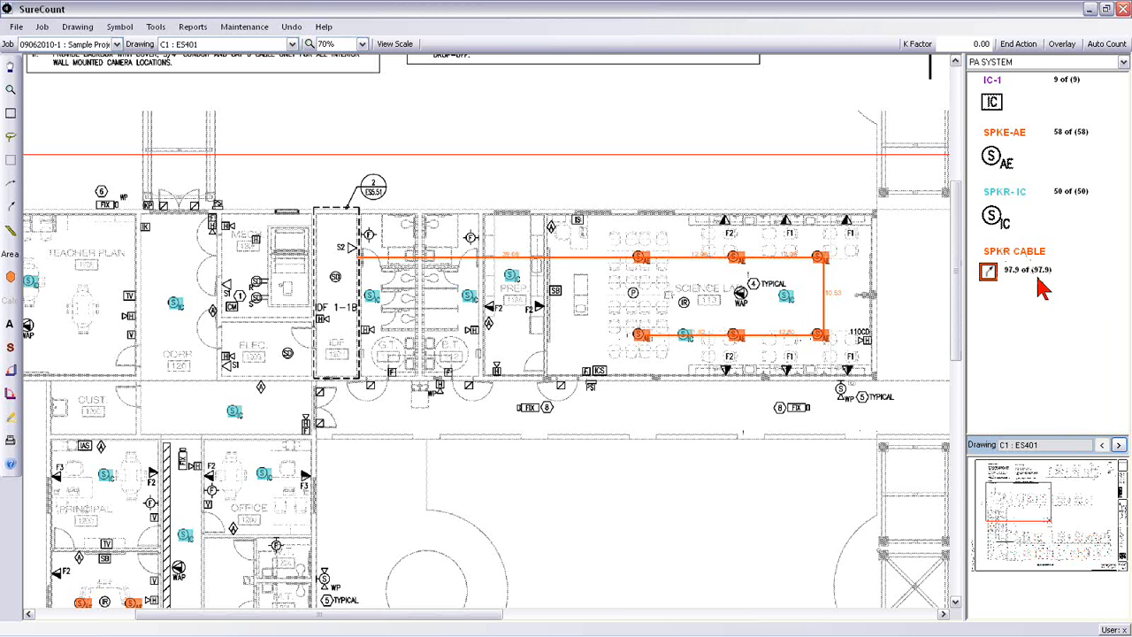
Step: Display the counted symbols and cable runs of all systems together with All Symbols Group
{"action": "left_click", "coordinate": [1123, 62]}
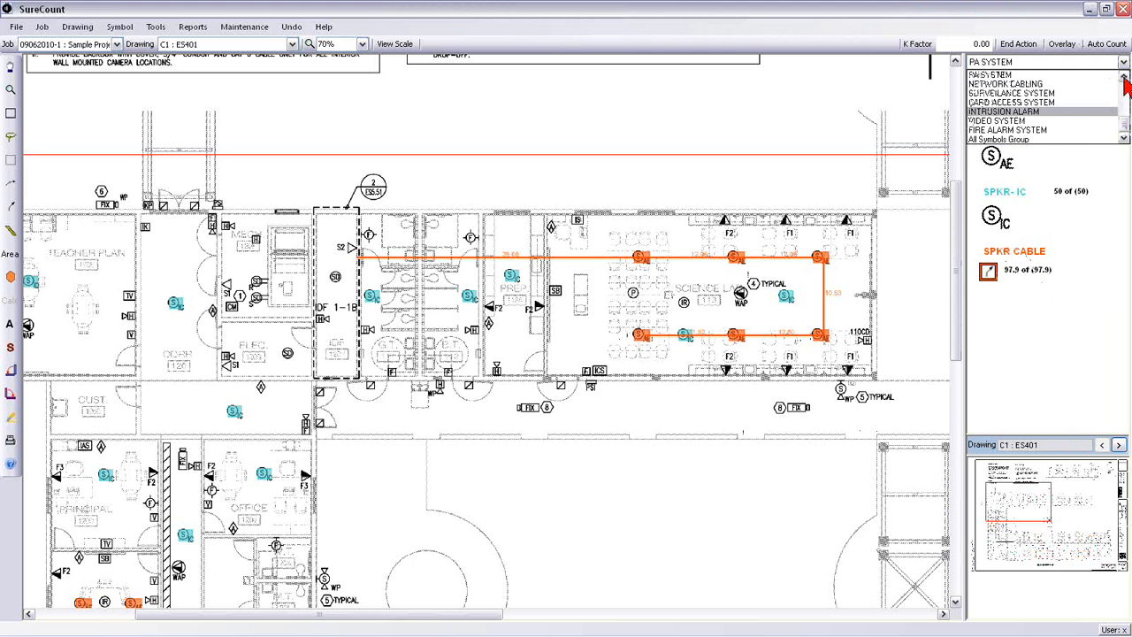
{"action": "left_click", "coordinate": [1025, 140]}
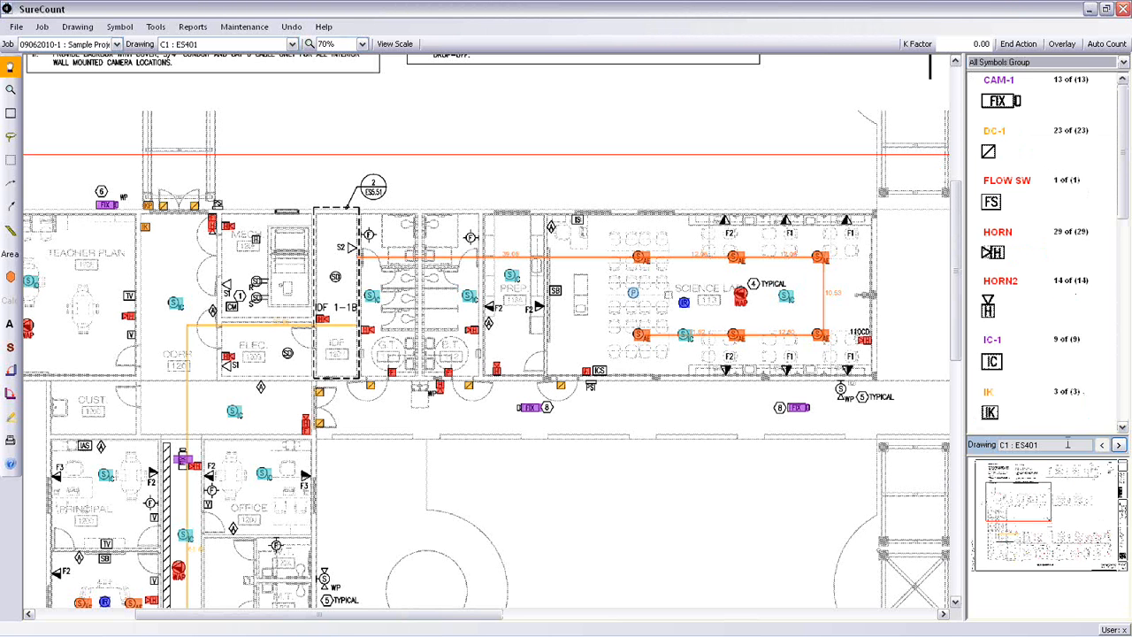
Step: Filter the drawing to the CARD ACCESS SYSTEM symbol group and inspect its counted symbols around IDF 1-1B
{"action": "mouse_move", "coordinate": [1035, 500]}
{"action": "left_mouse_down"}
{"action": "mouse_move", "coordinate": [1044, 520]}
{"action": "mouse_move", "coordinate": [1025, 518]}
{"action": "mouse_move", "coordinate": [1019, 538]}
{"action": "mouse_move", "coordinate": [1036, 531]}
{"action": "left_mouse_up"}
{"action": "left_click", "coordinate": [1106, 62]}
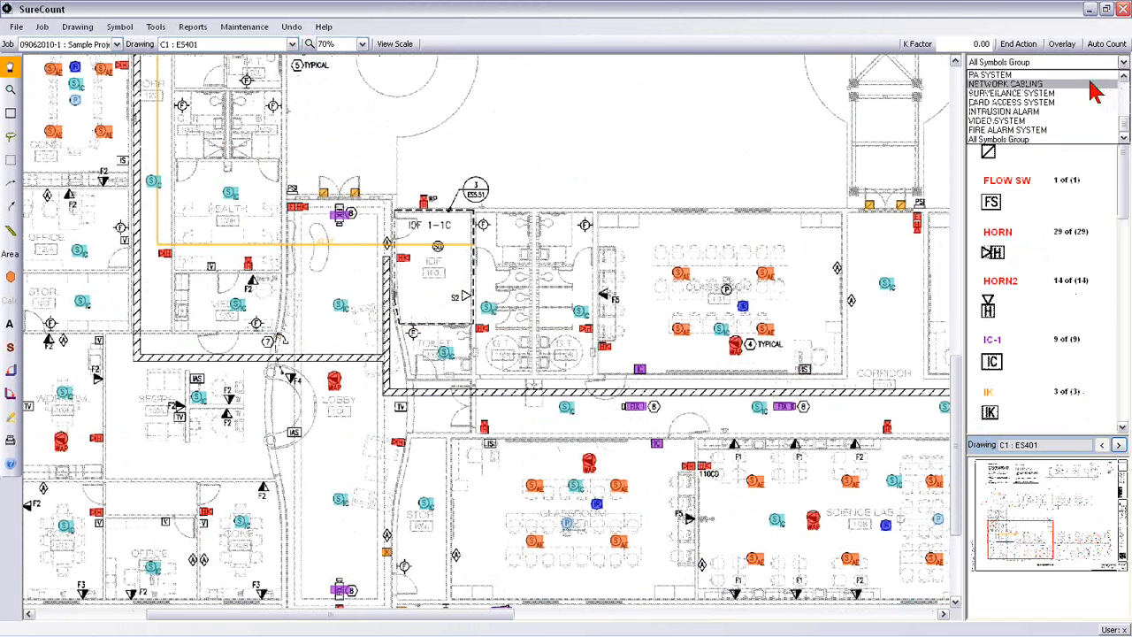
{"action": "left_click", "coordinate": [1031, 103]}
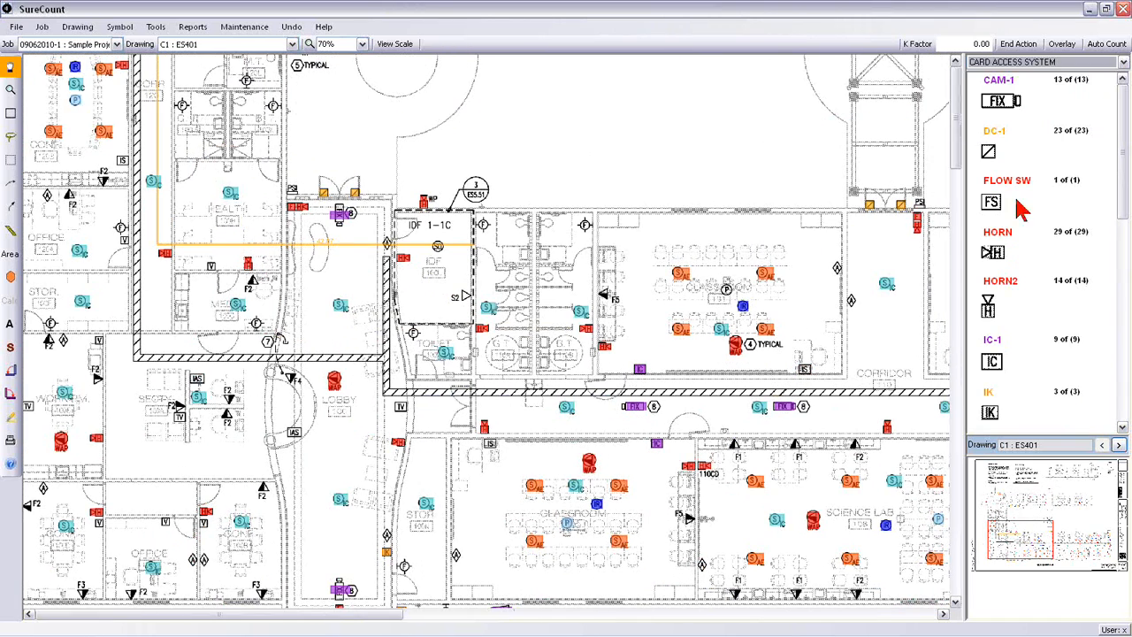
{"action": "left_click_drag", "start_coordinate": [1021, 553], "coordinate": [1018, 513]}
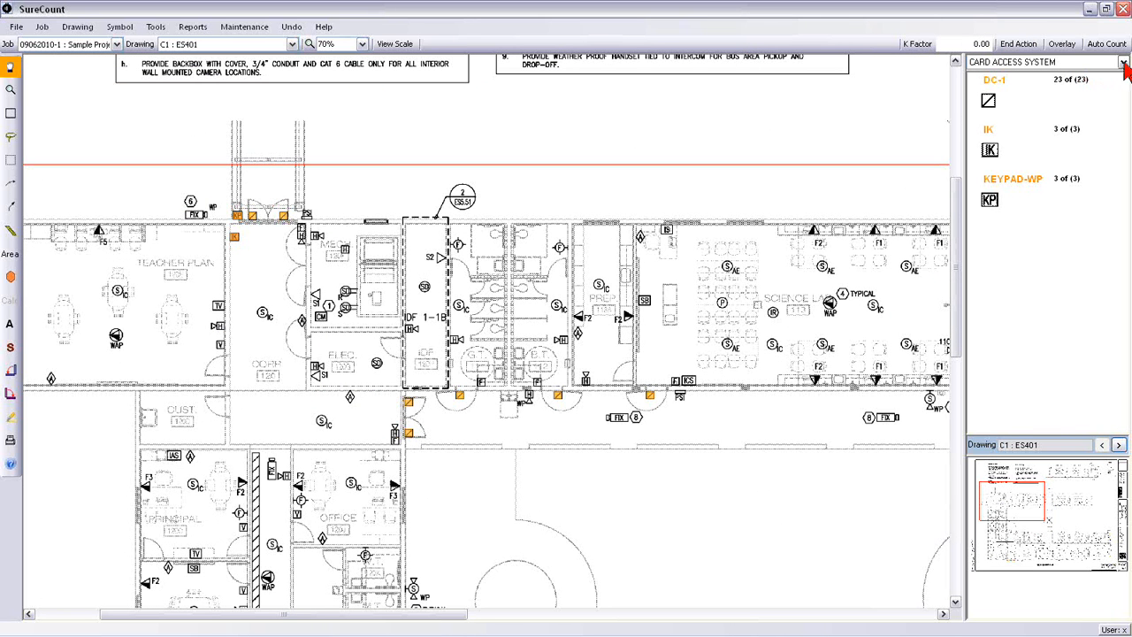
Step: Generate the Count Sheet report for the card access symbols, review the quantities per drawing, and close it
{"action": "left_click", "coordinate": [194, 28]}
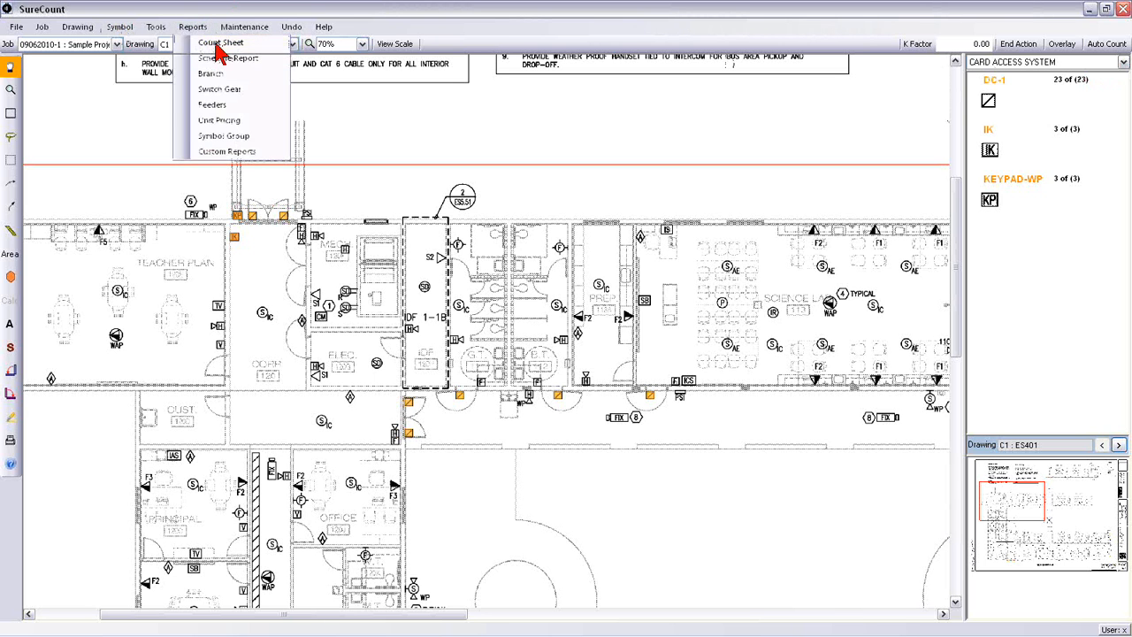
{"action": "left_click", "coordinate": [220, 46]}
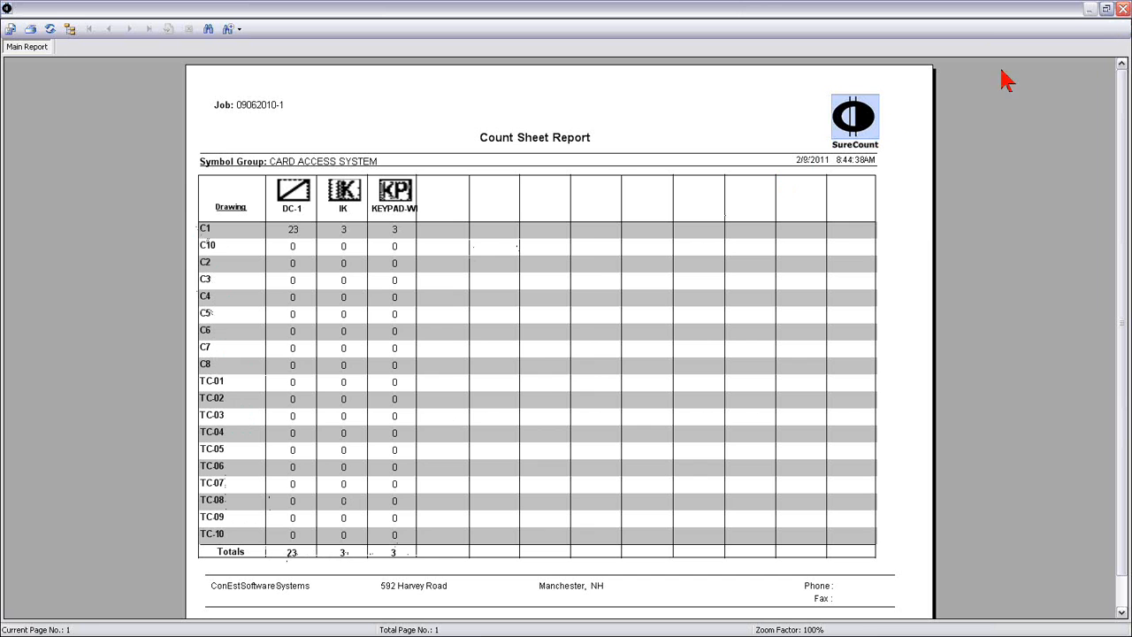
{"action": "left_click", "coordinate": [1124, 11]}
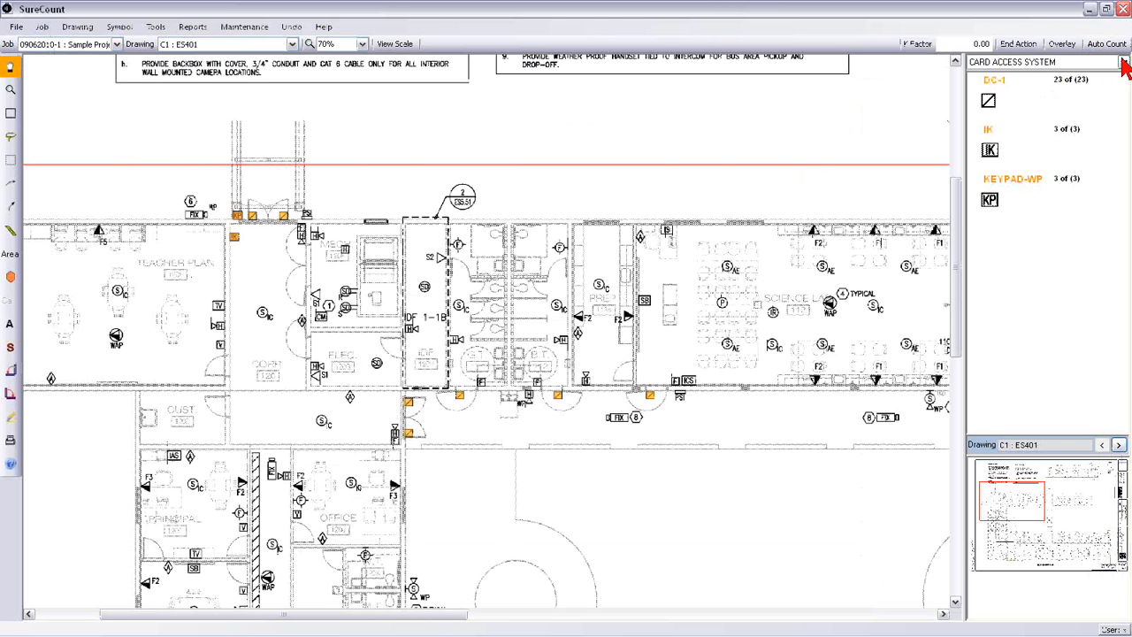
Step: Switch back to All Symbols Group, review the Count Sheet report covering every system, and close it
{"action": "left_click", "coordinate": [1122, 62]}
{"action": "left_click", "coordinate": [1006, 140]}
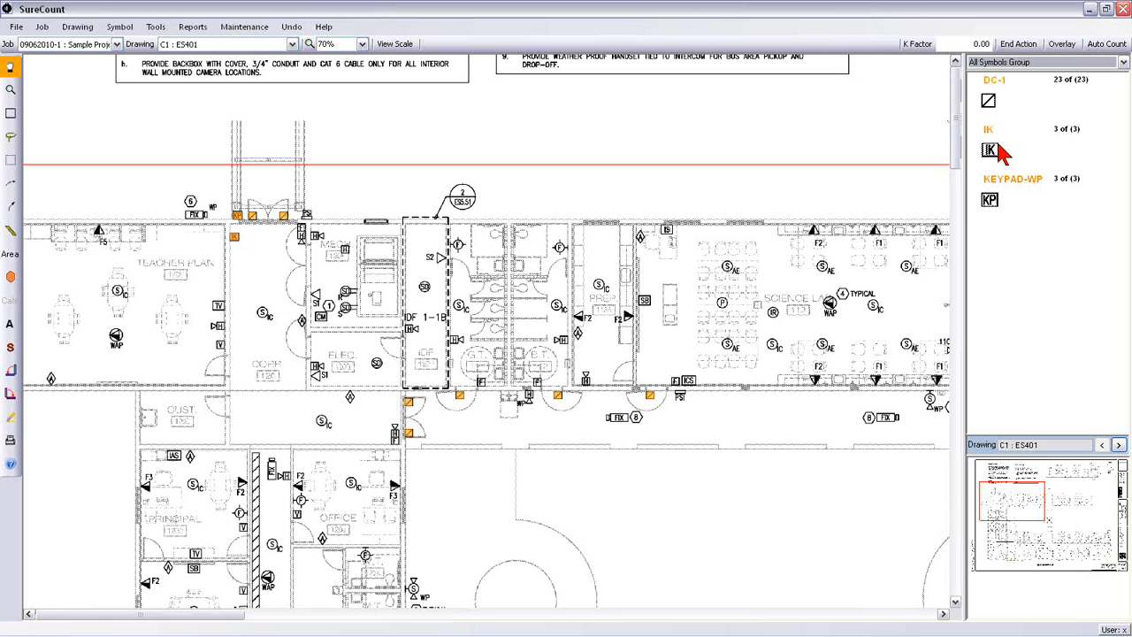
{"action": "left_click", "coordinate": [187, 27]}
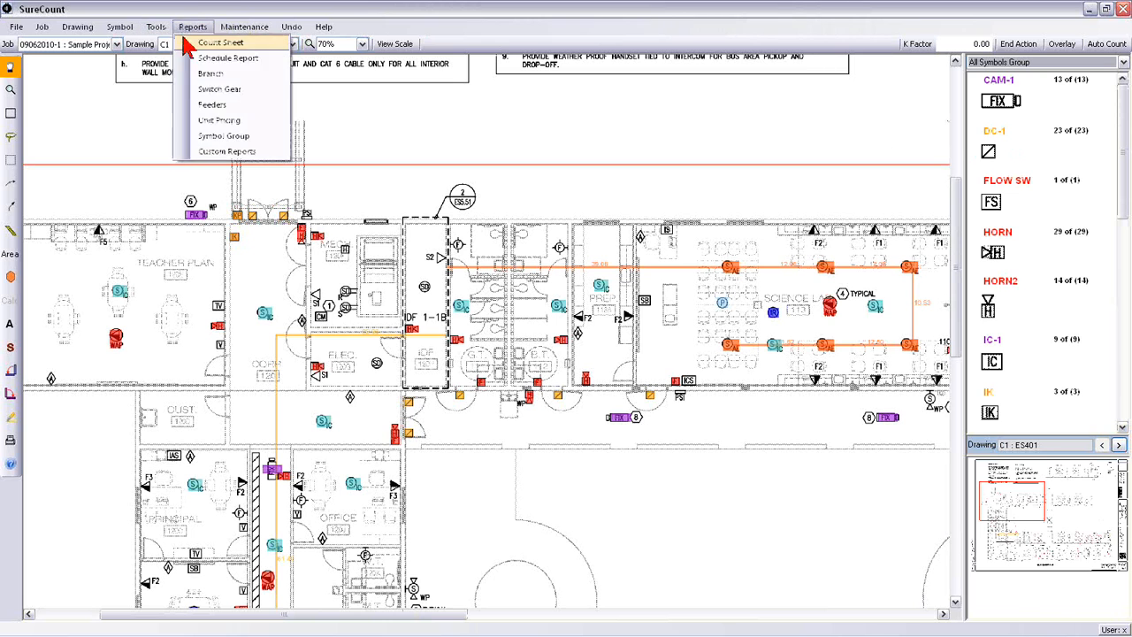
{"action": "left_click", "coordinate": [212, 46]}
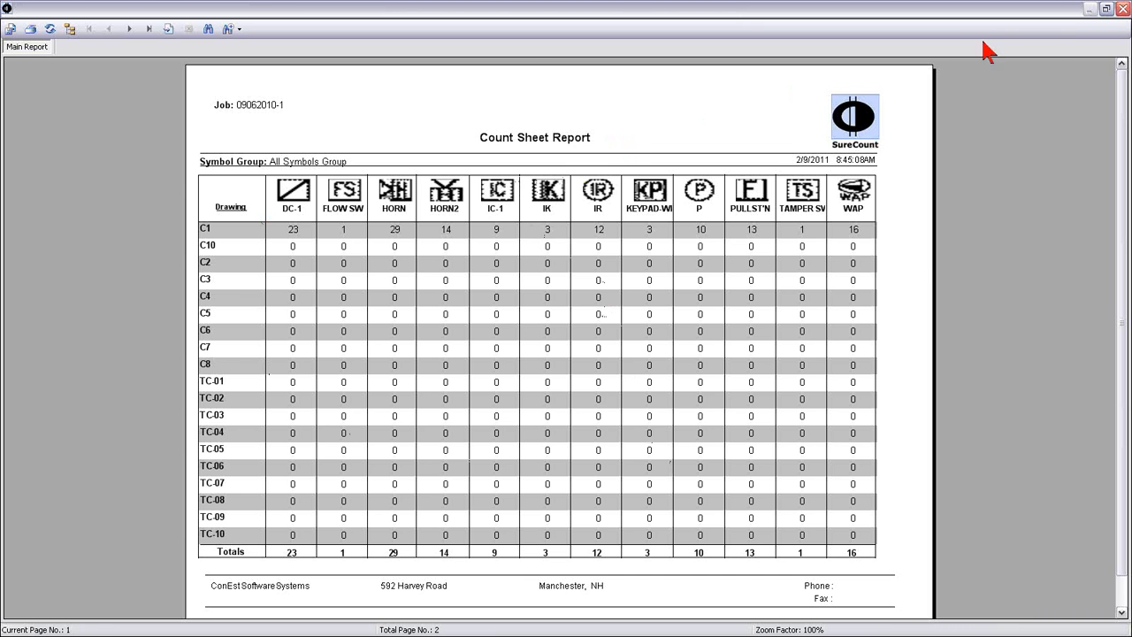
{"action": "left_click", "coordinate": [1123, 8]}
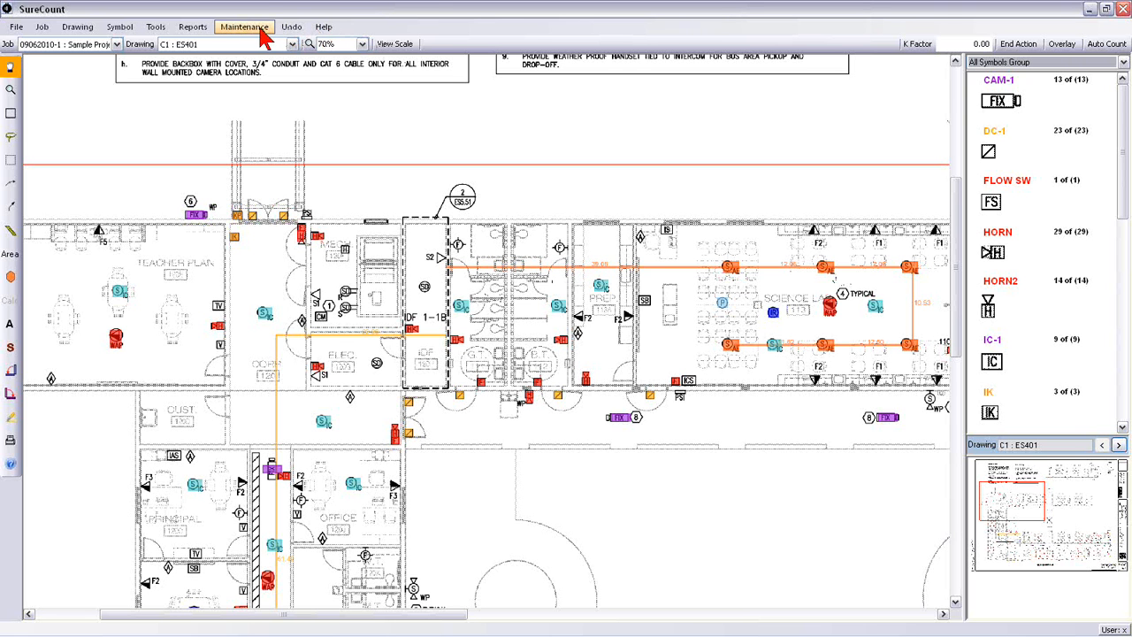
Step: Generate the Unit Pricing report for the job, review material, labor and extension prices per symbol group, and close it
{"action": "left_click", "coordinate": [194, 28]}
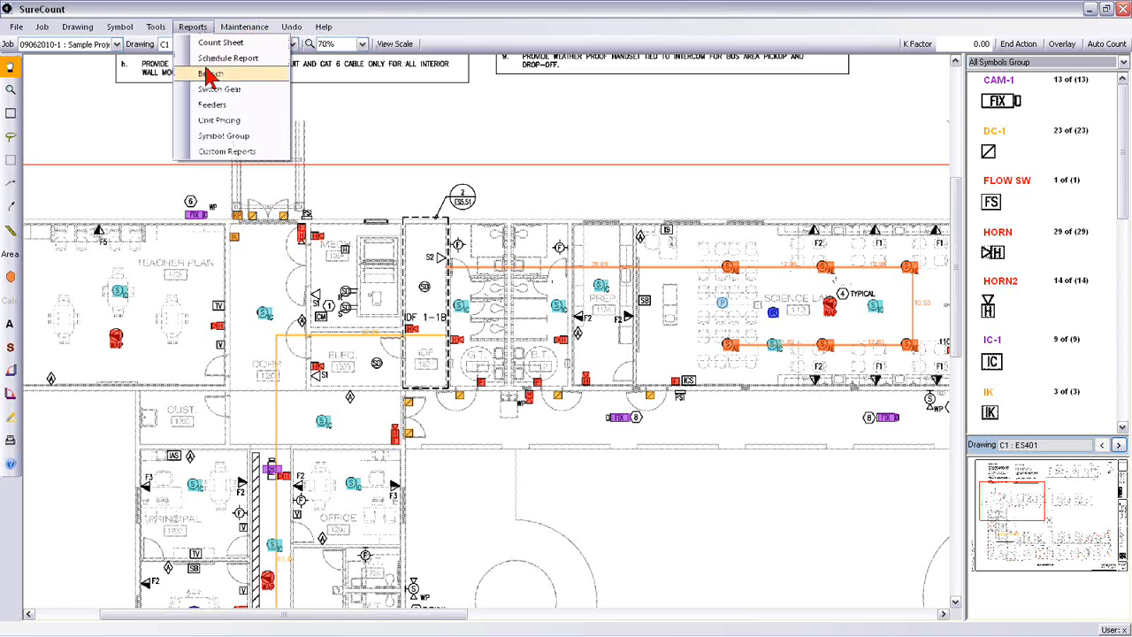
{"action": "left_click", "coordinate": [219, 120]}
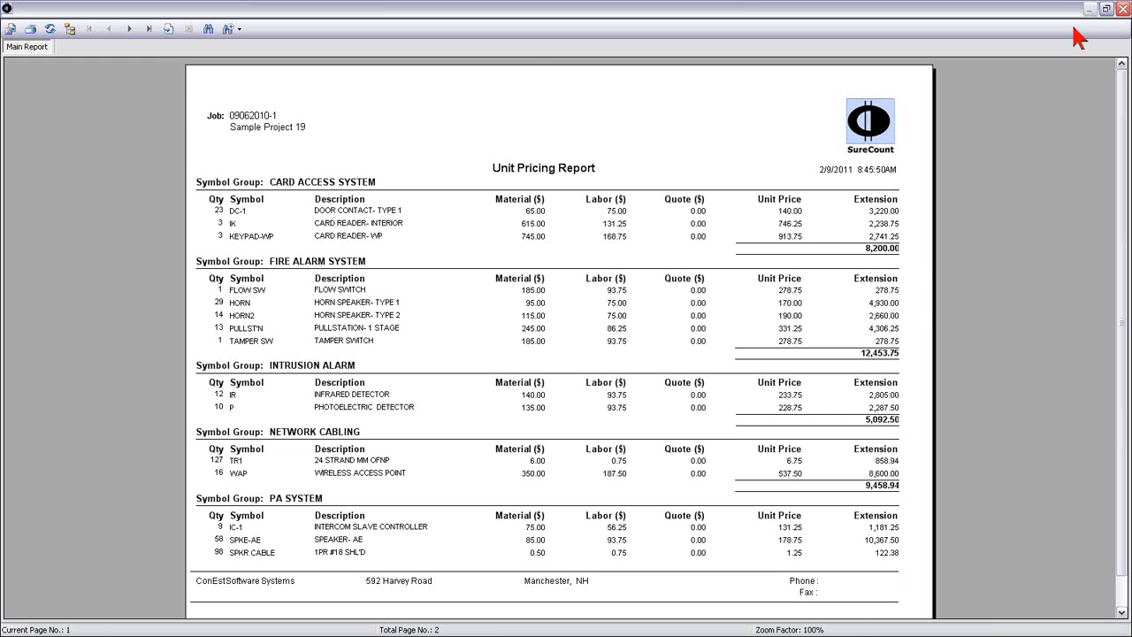
{"action": "left_click", "coordinate": [1123, 9]}
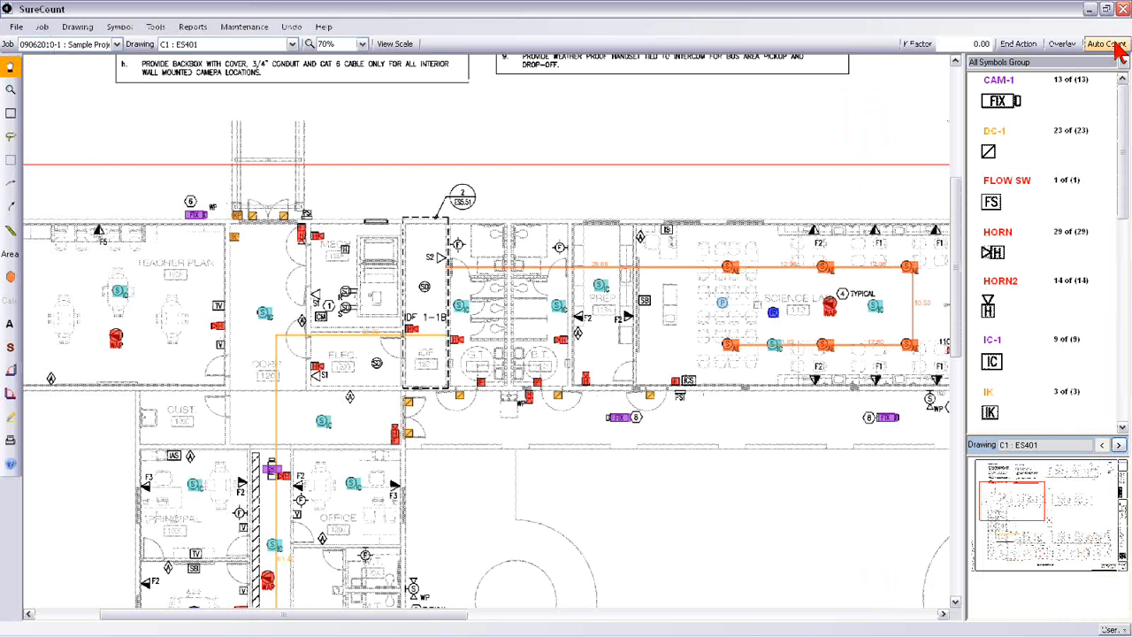